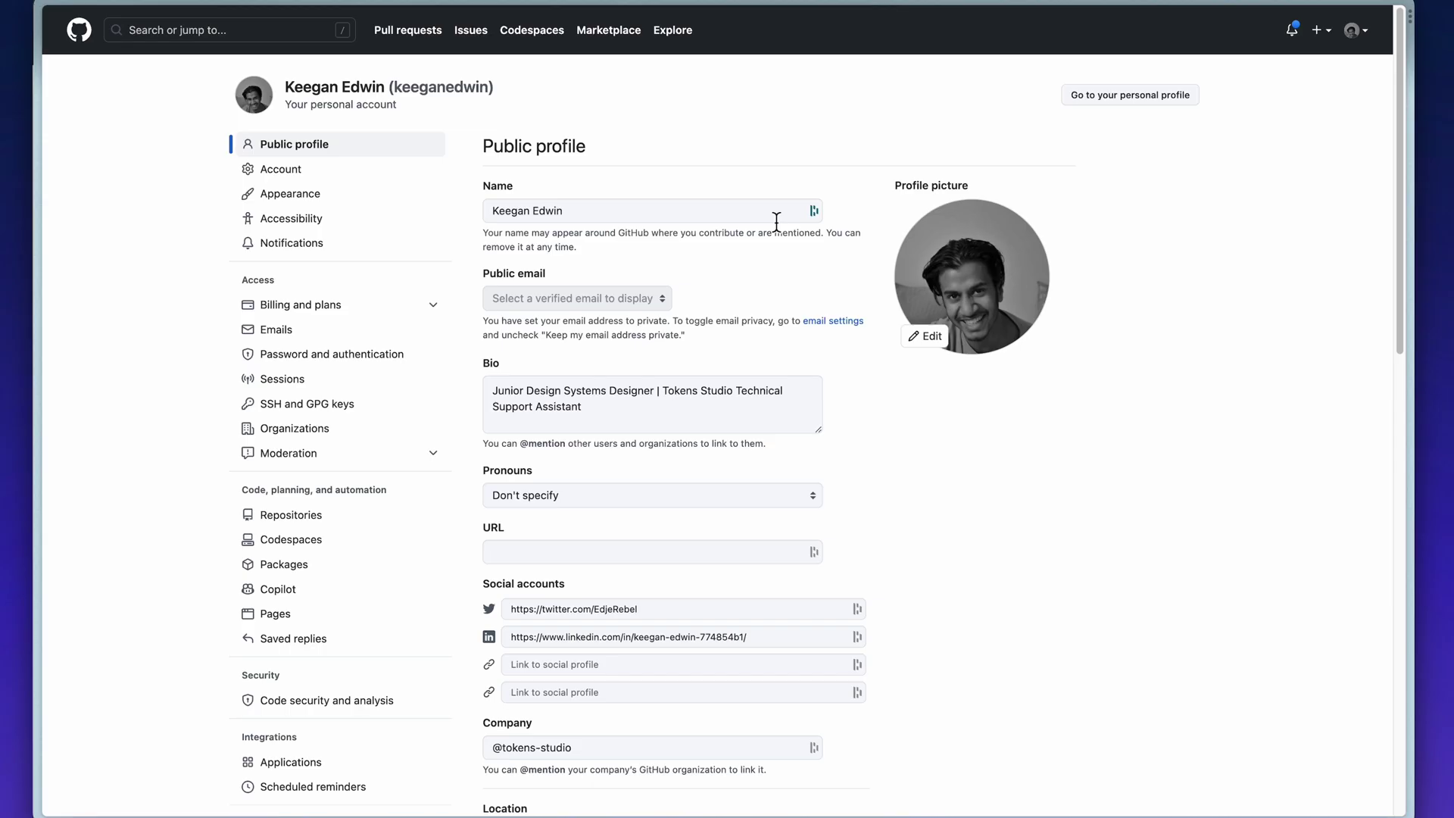
Step: Start a new classic personal access token from Developer settings > Personal access tokens
scroll(776, 220, "down", 5)
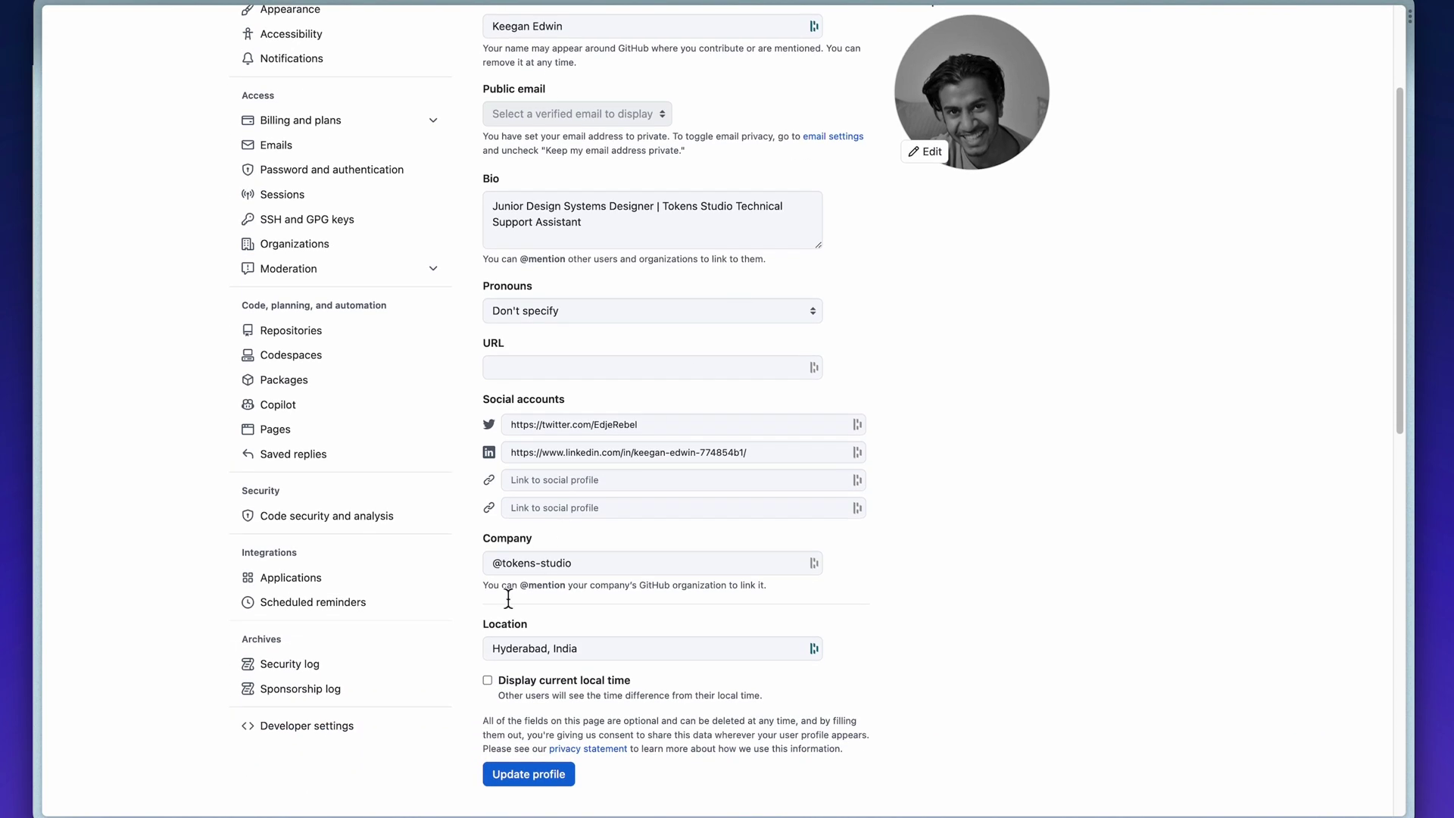
left_click(390, 732)
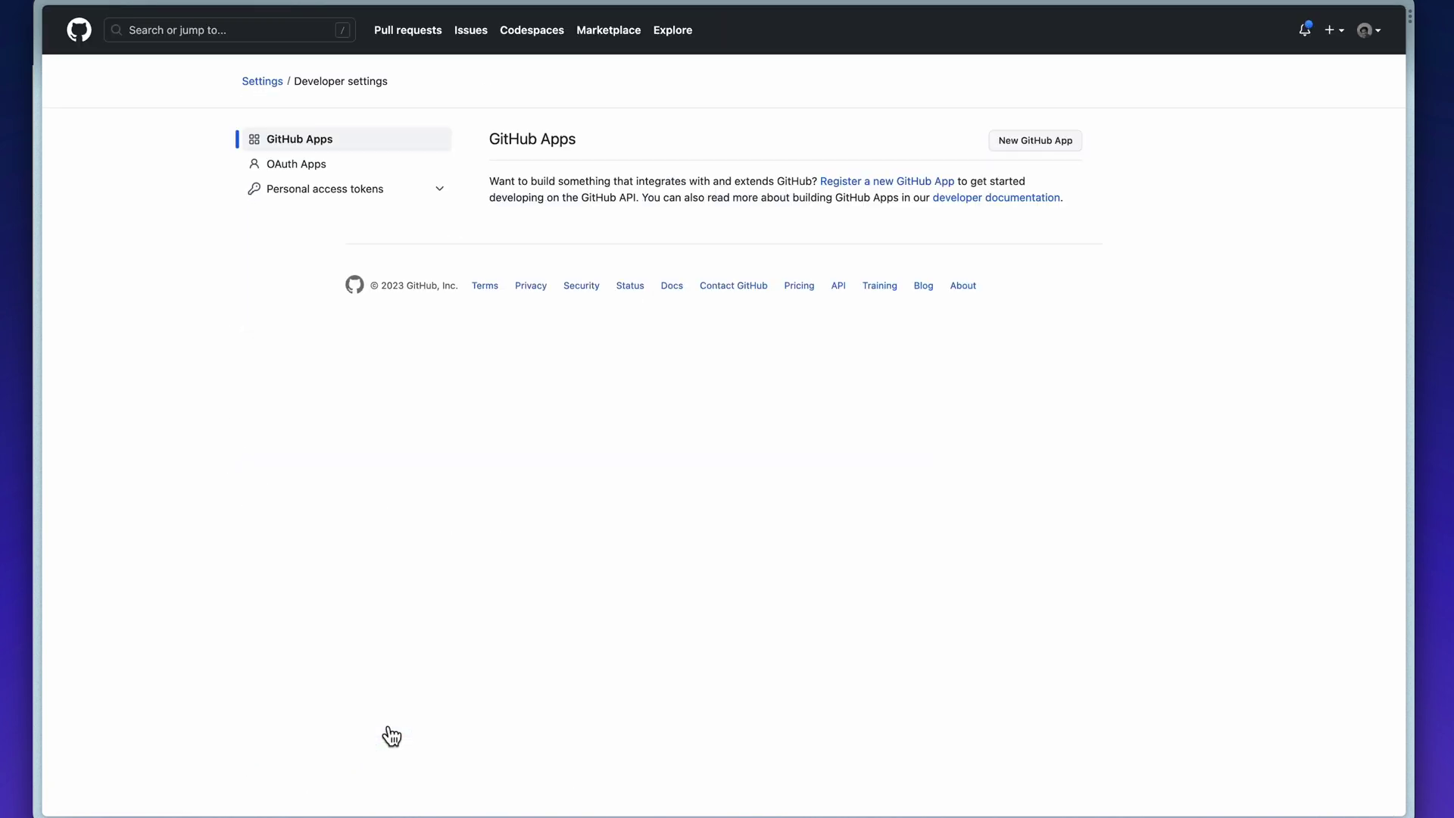
left_click(428, 193)
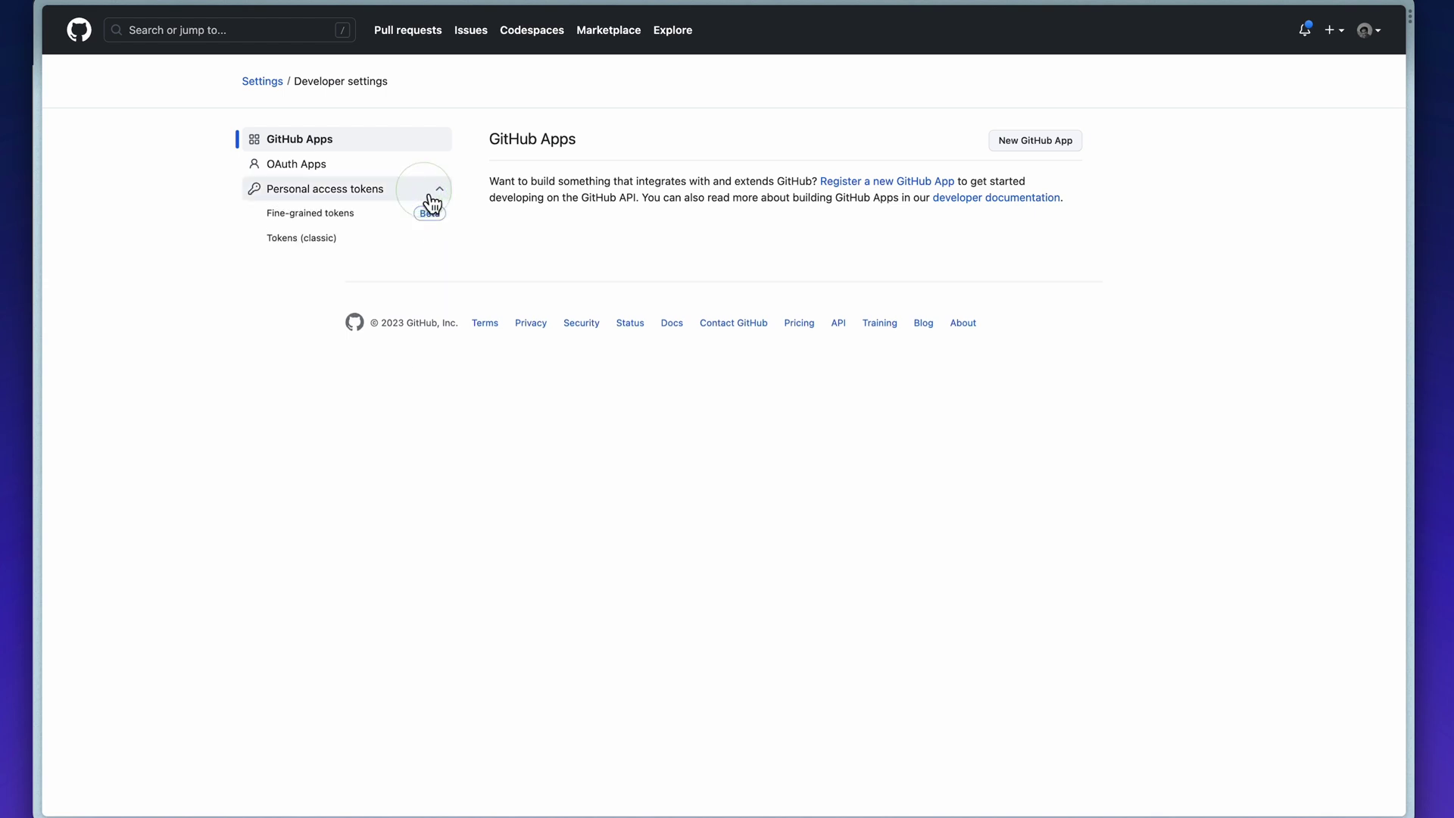
left_click(428, 246)
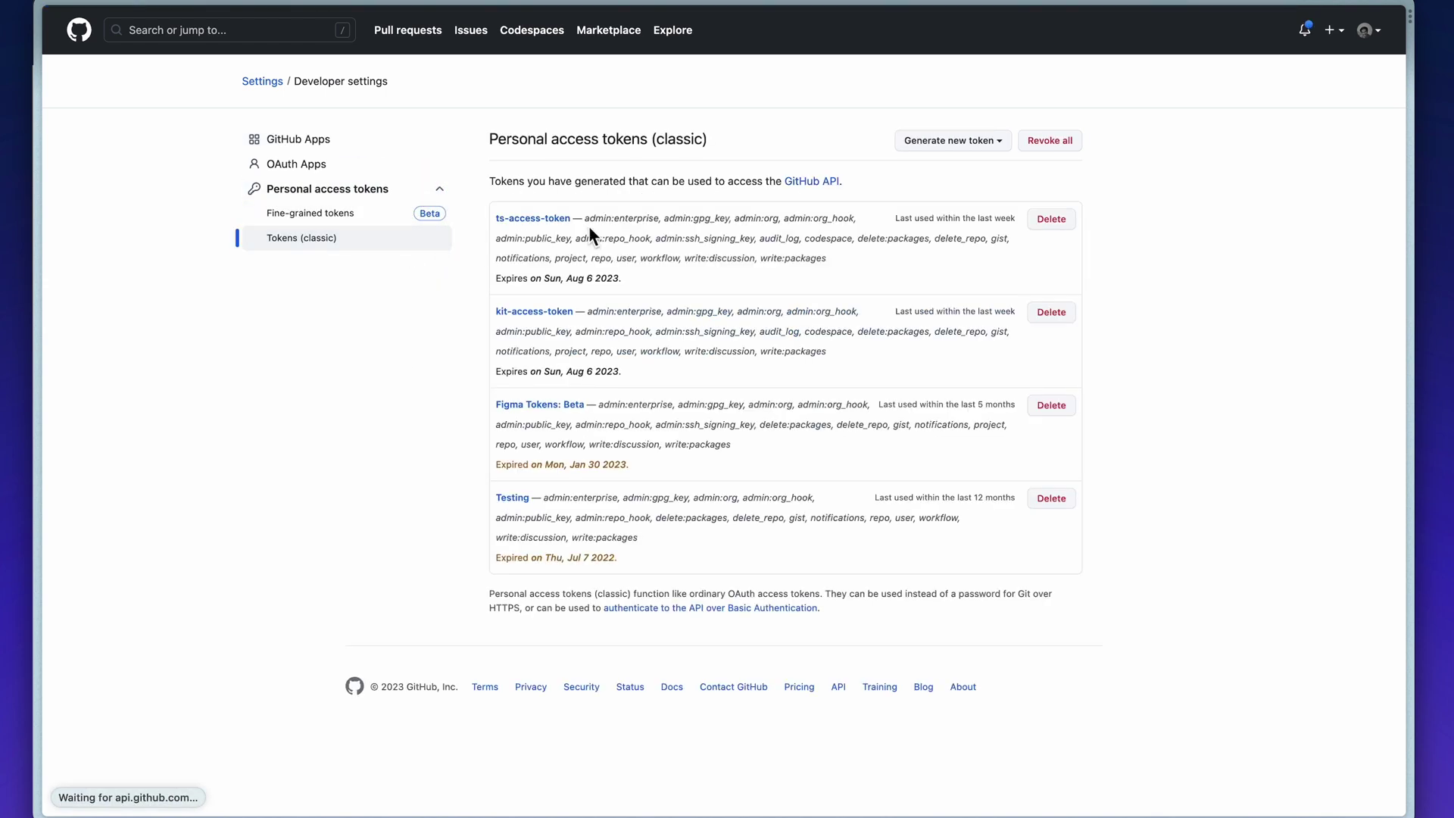
left_click(939, 146)
left_click(964, 233)
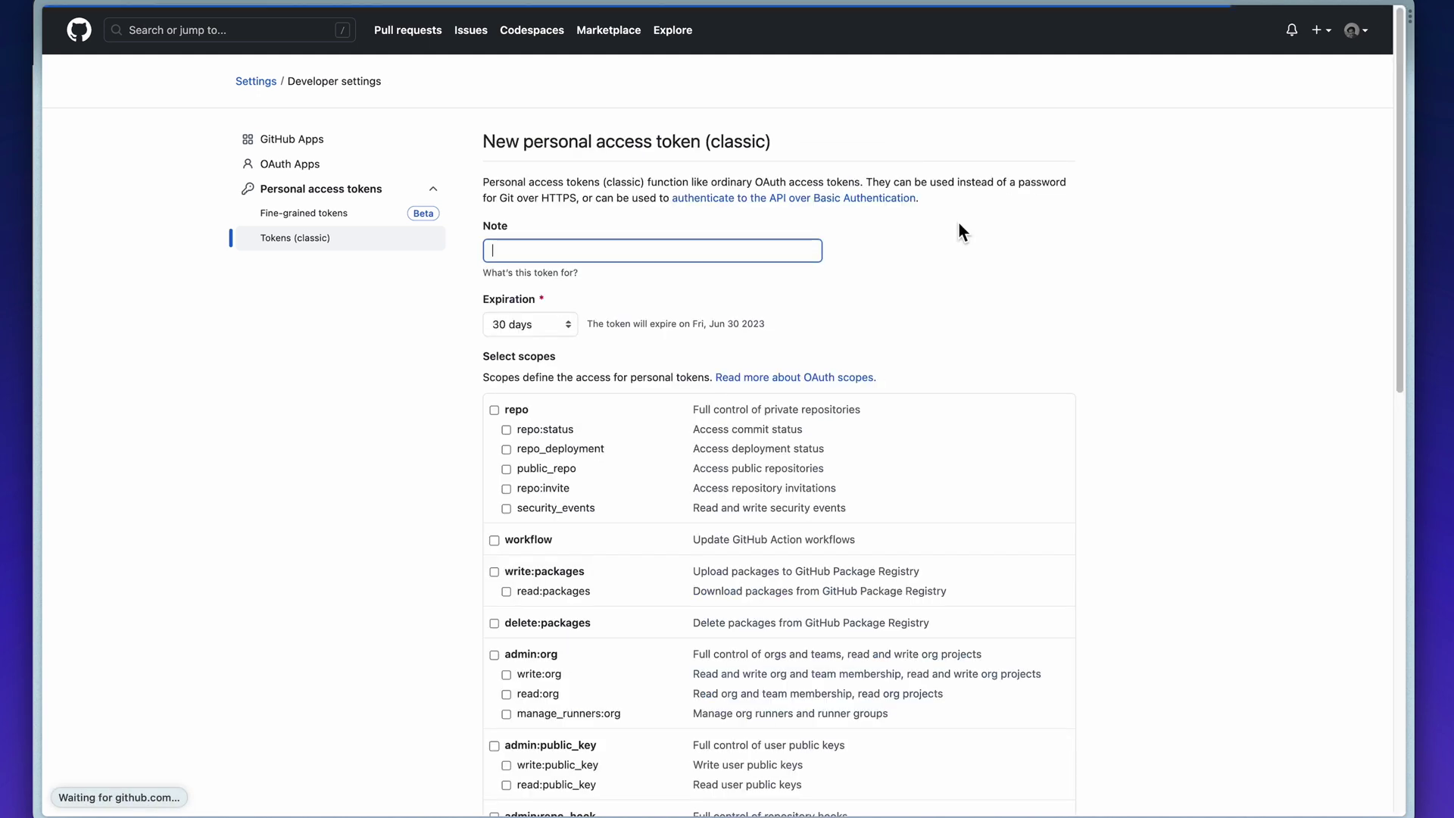
Step: Note the token 'Github Sync', grant full repo scope, keep 30-day expiry, and generate it
type("Githu")
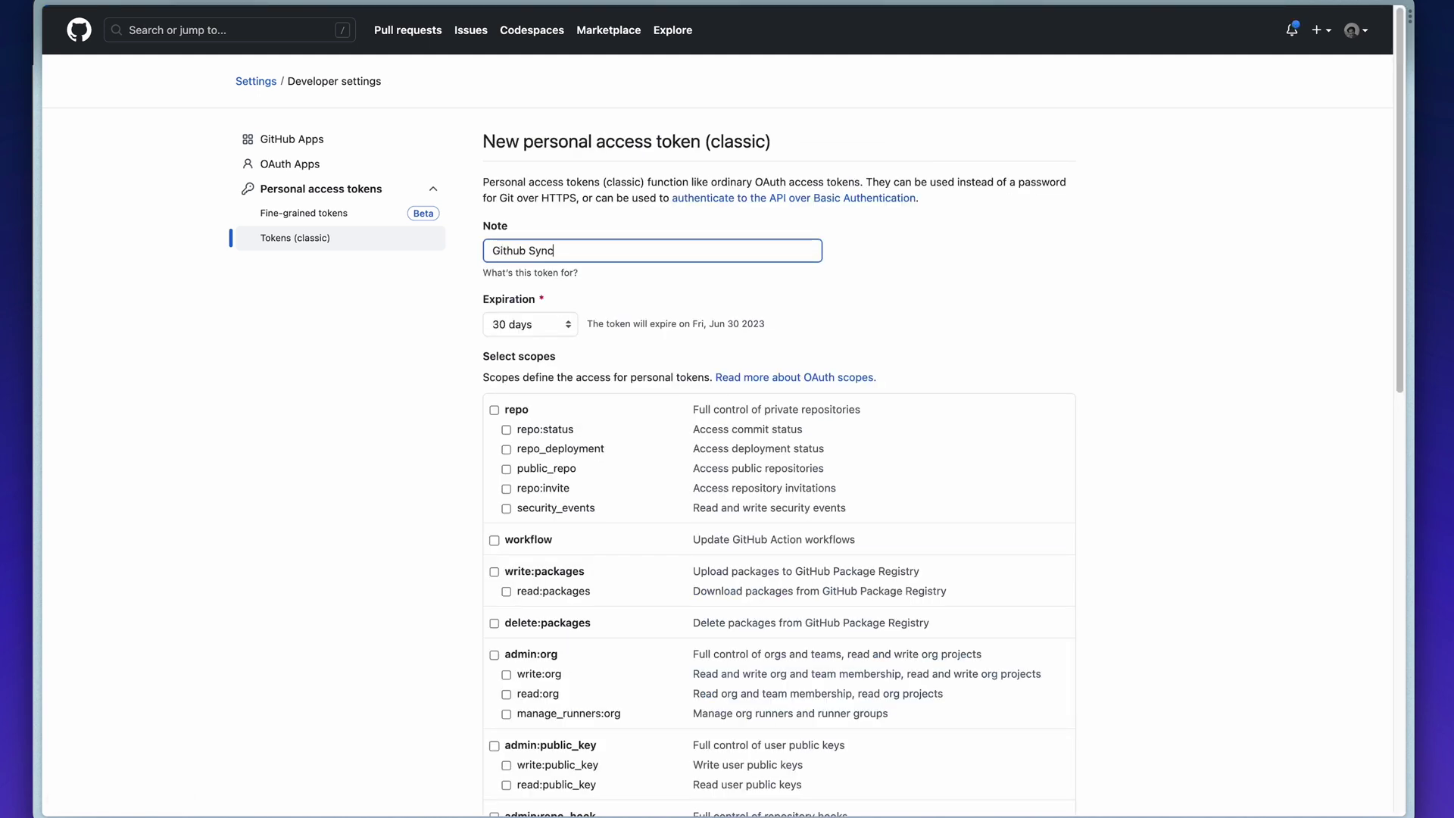
type("b Sync")
left_click(494, 410)
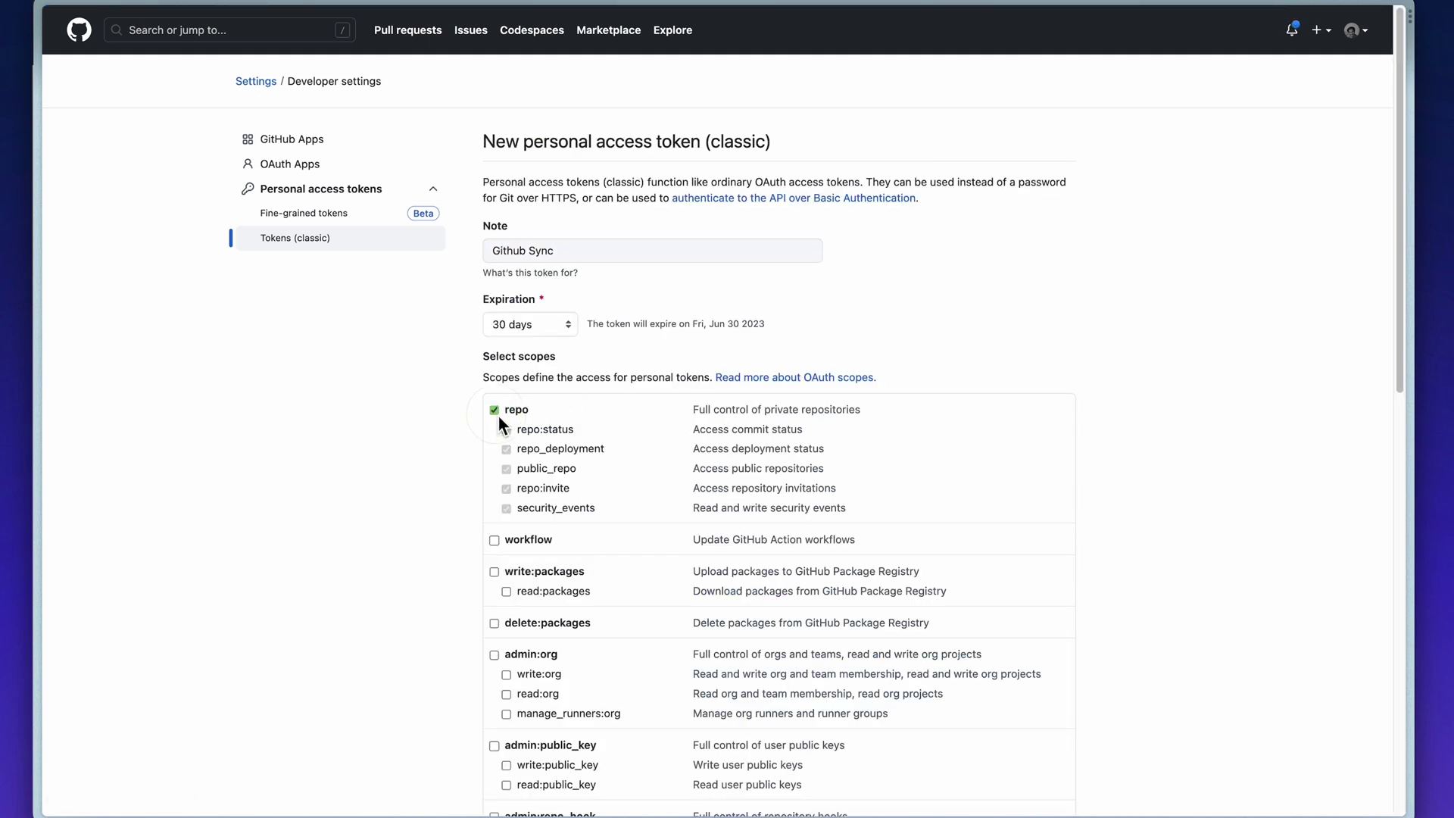
left_click(561, 334)
left_click(561, 333)
scroll(910, 320, "down", 3)
scroll(911, 319, "down", 10)
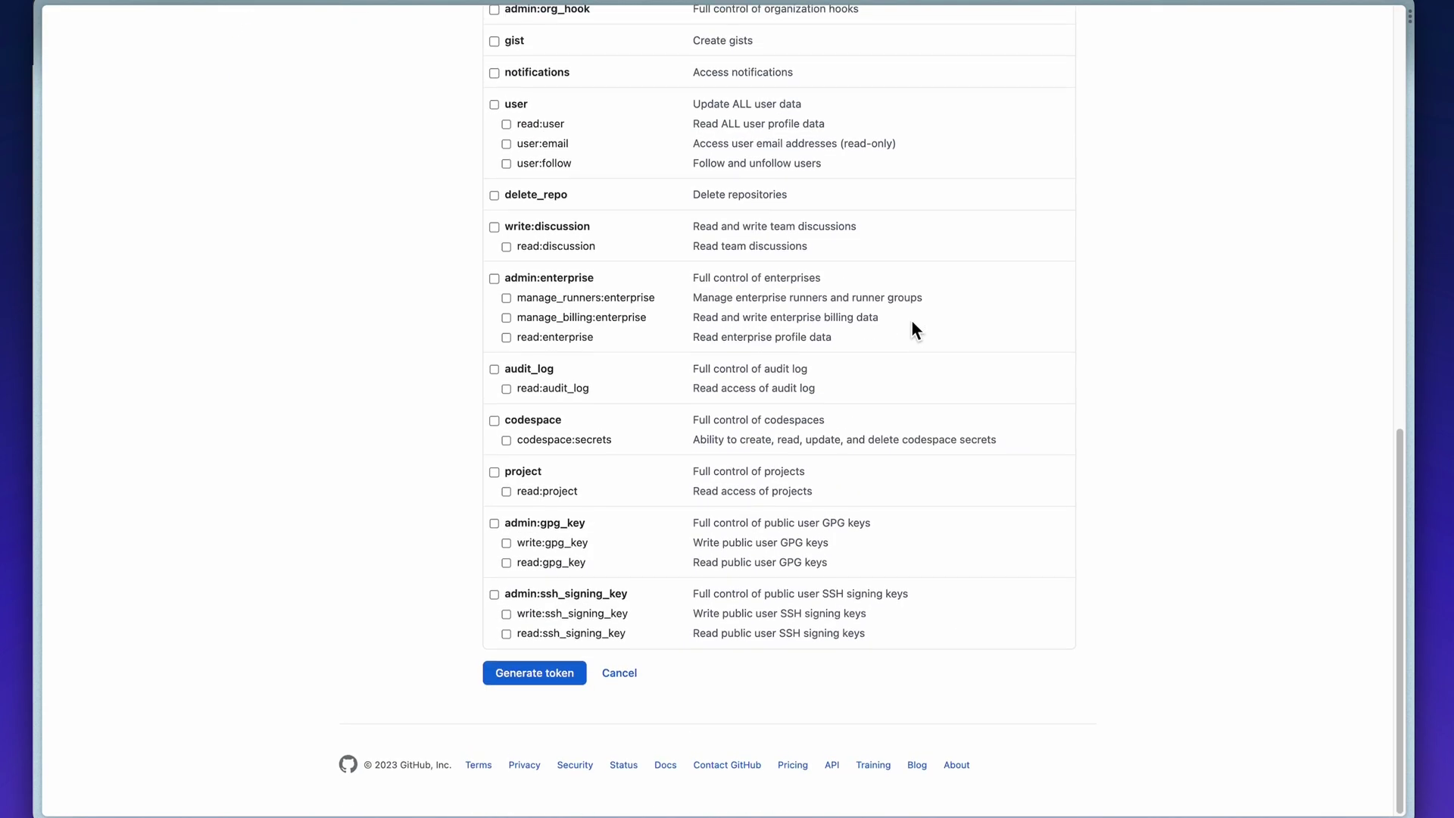
left_click(574, 686)
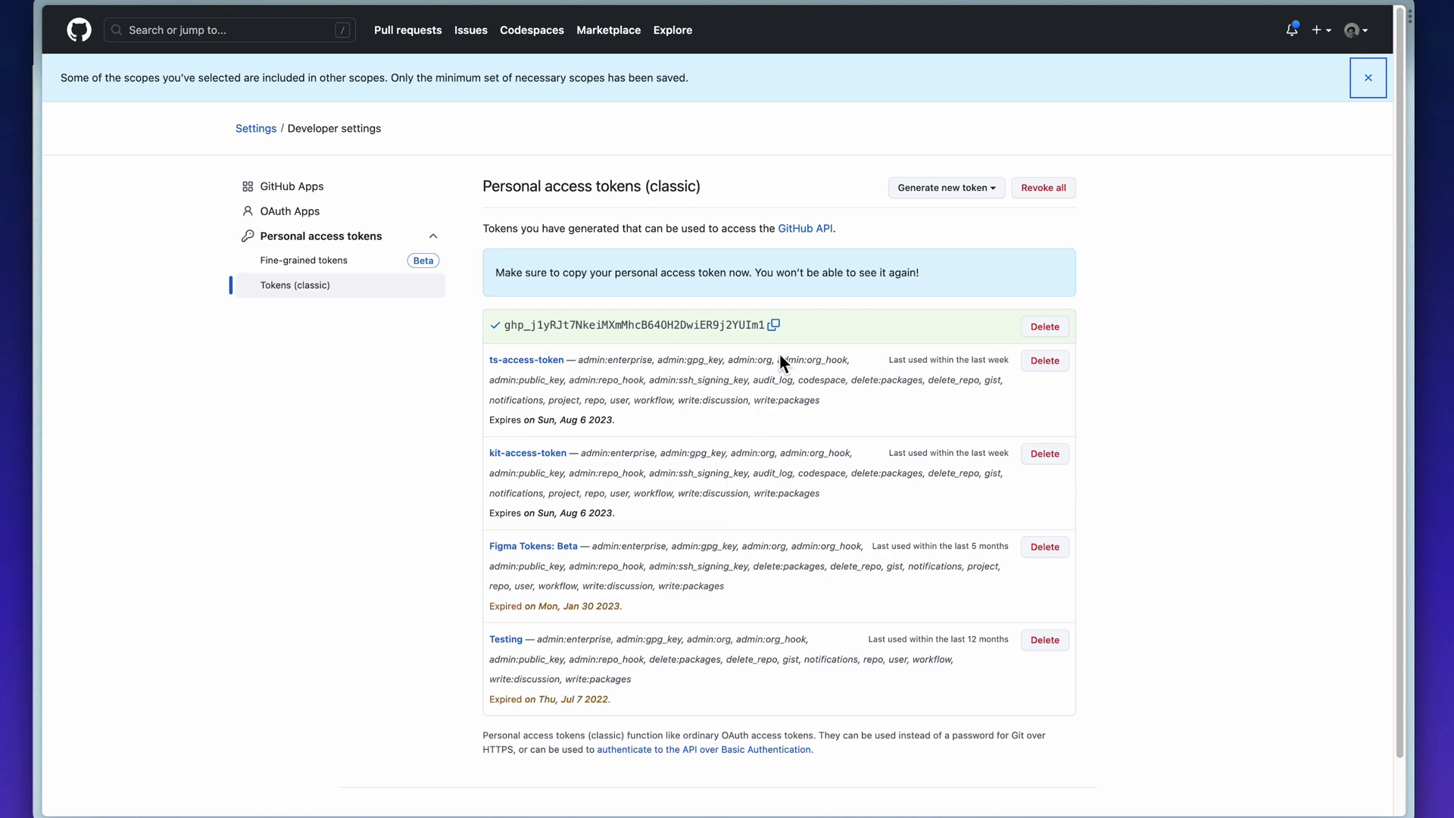
Step: Copy the token and add a GitHub sync provider in Tokens Studio named 'Github sync' with it
left_click(773, 325)
key("super+Tab")
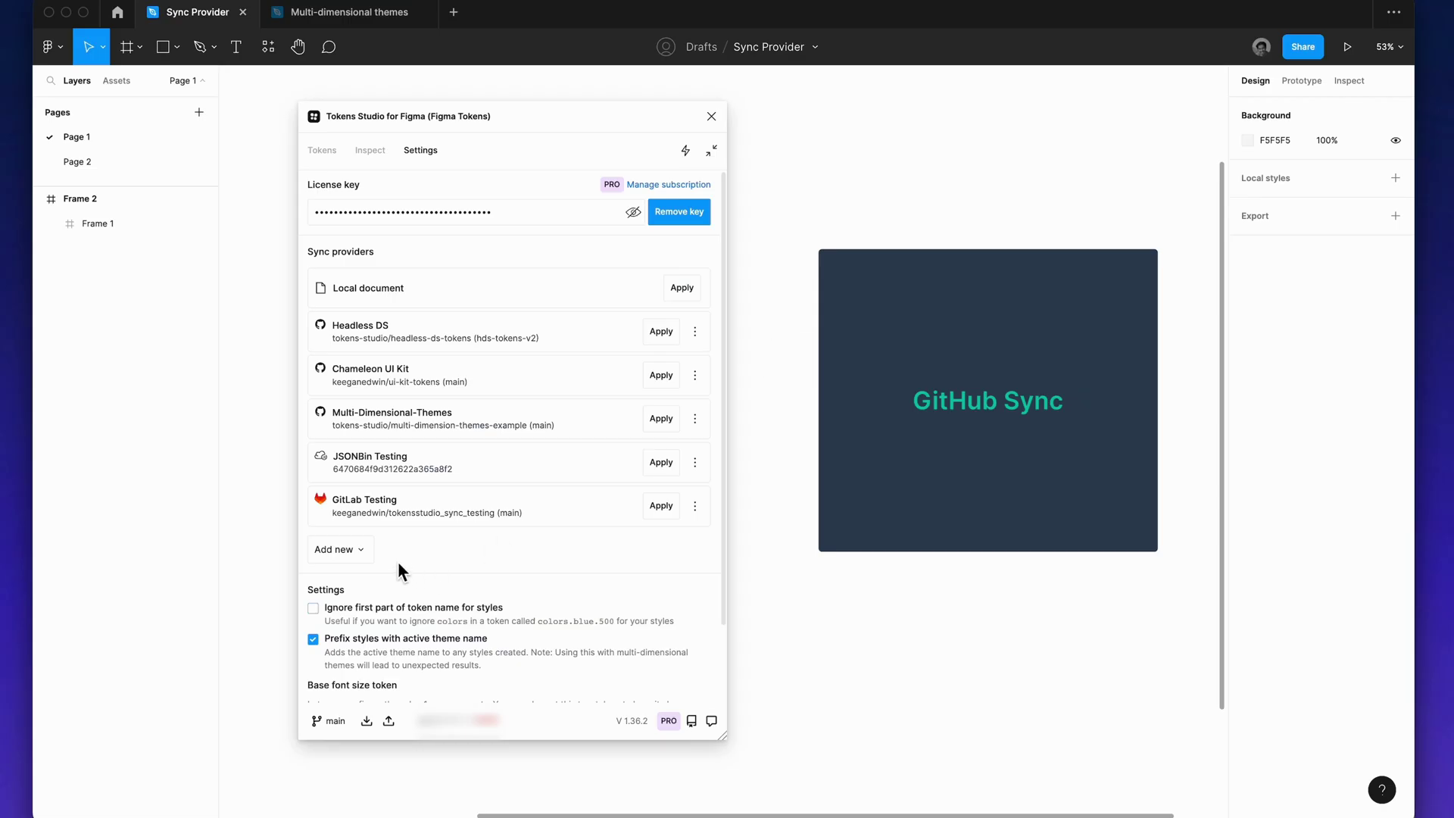
left_click(362, 551)
left_click(383, 613)
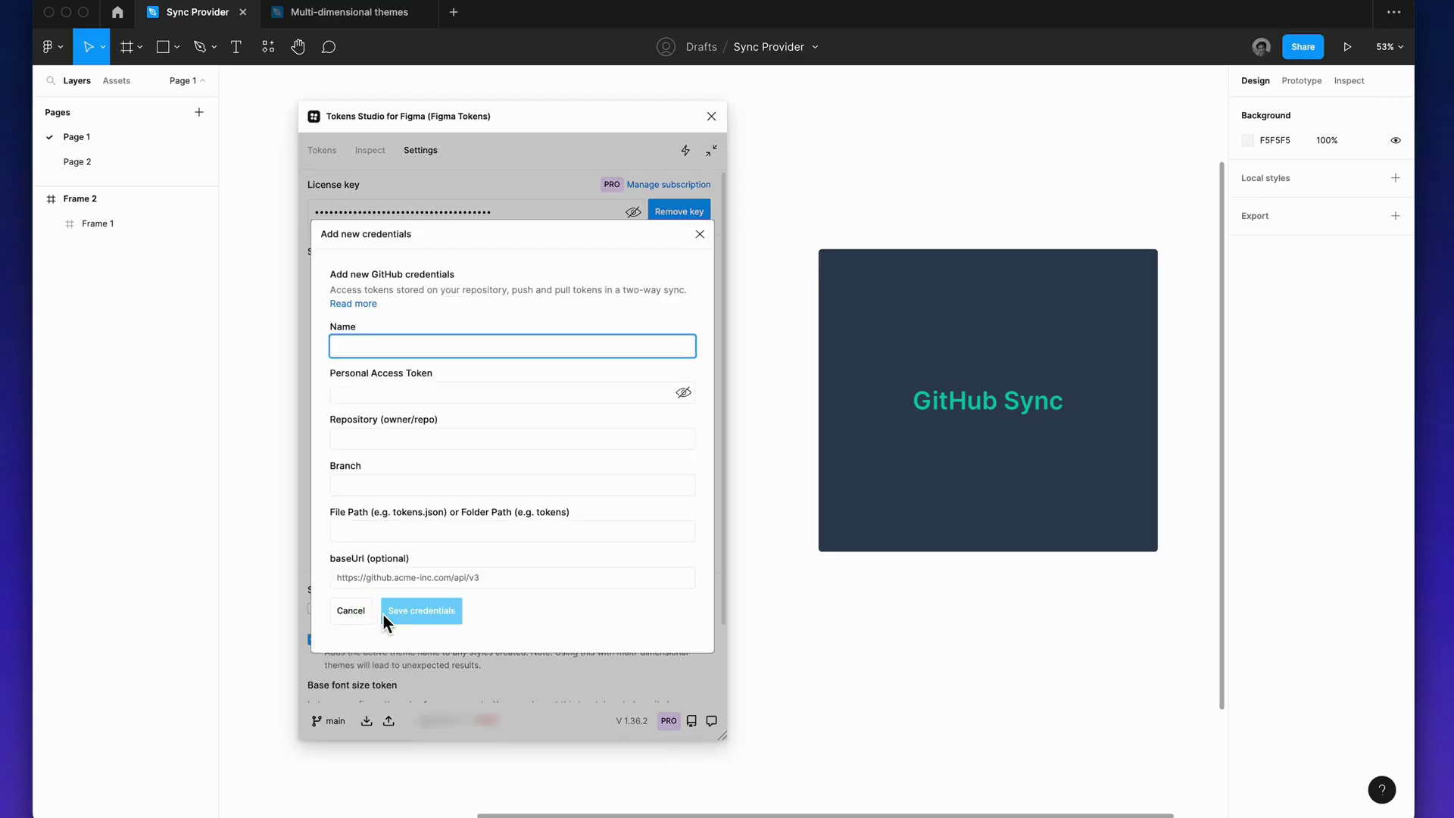
type("Github sync")
key("Tab")
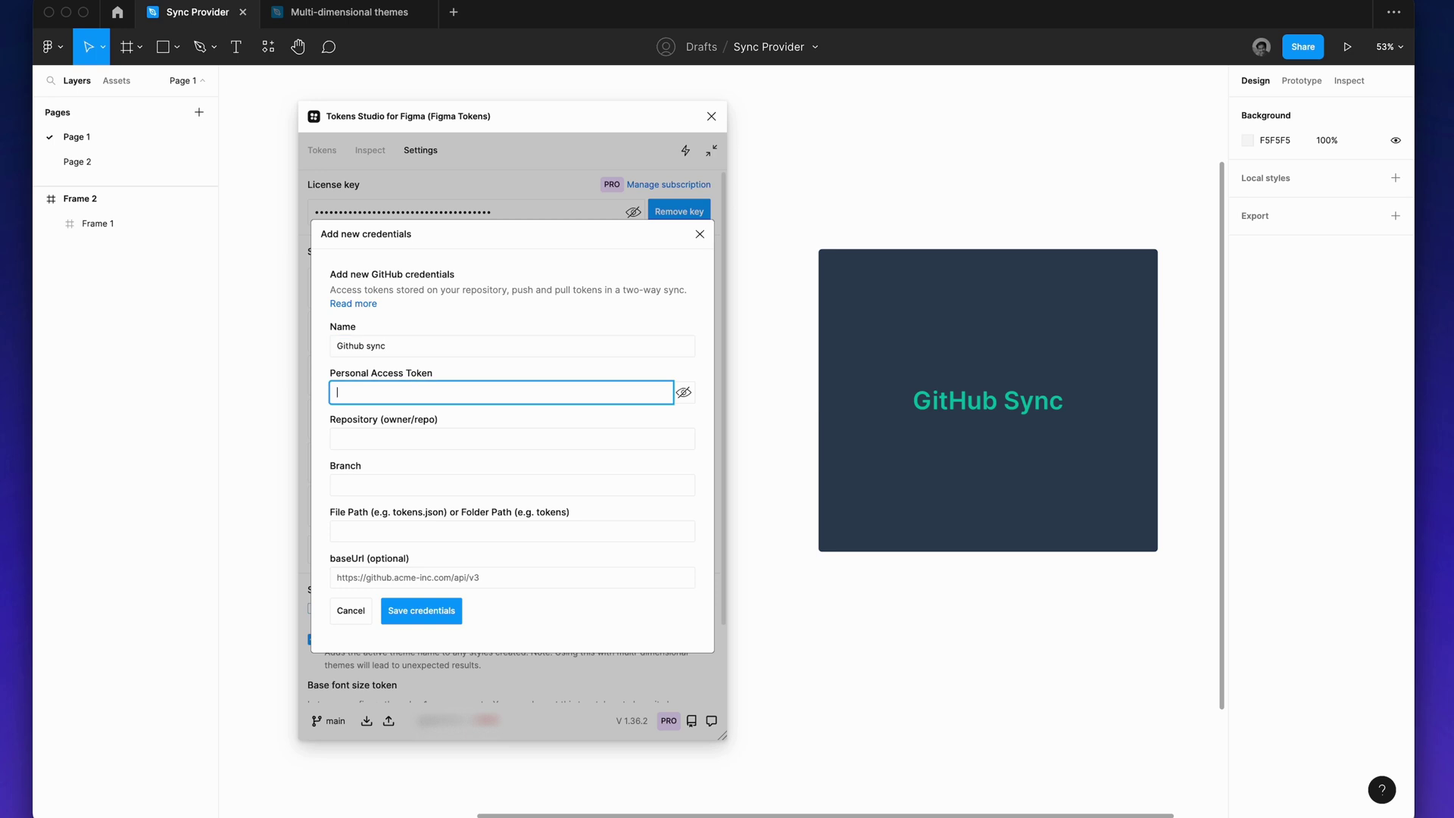
key("super+v")
left_click(683, 393)
Step: Set the tokensstudio-sync repository, branch main, path themes, save the credentials, and accept pulling tokens
left_click(661, 440)
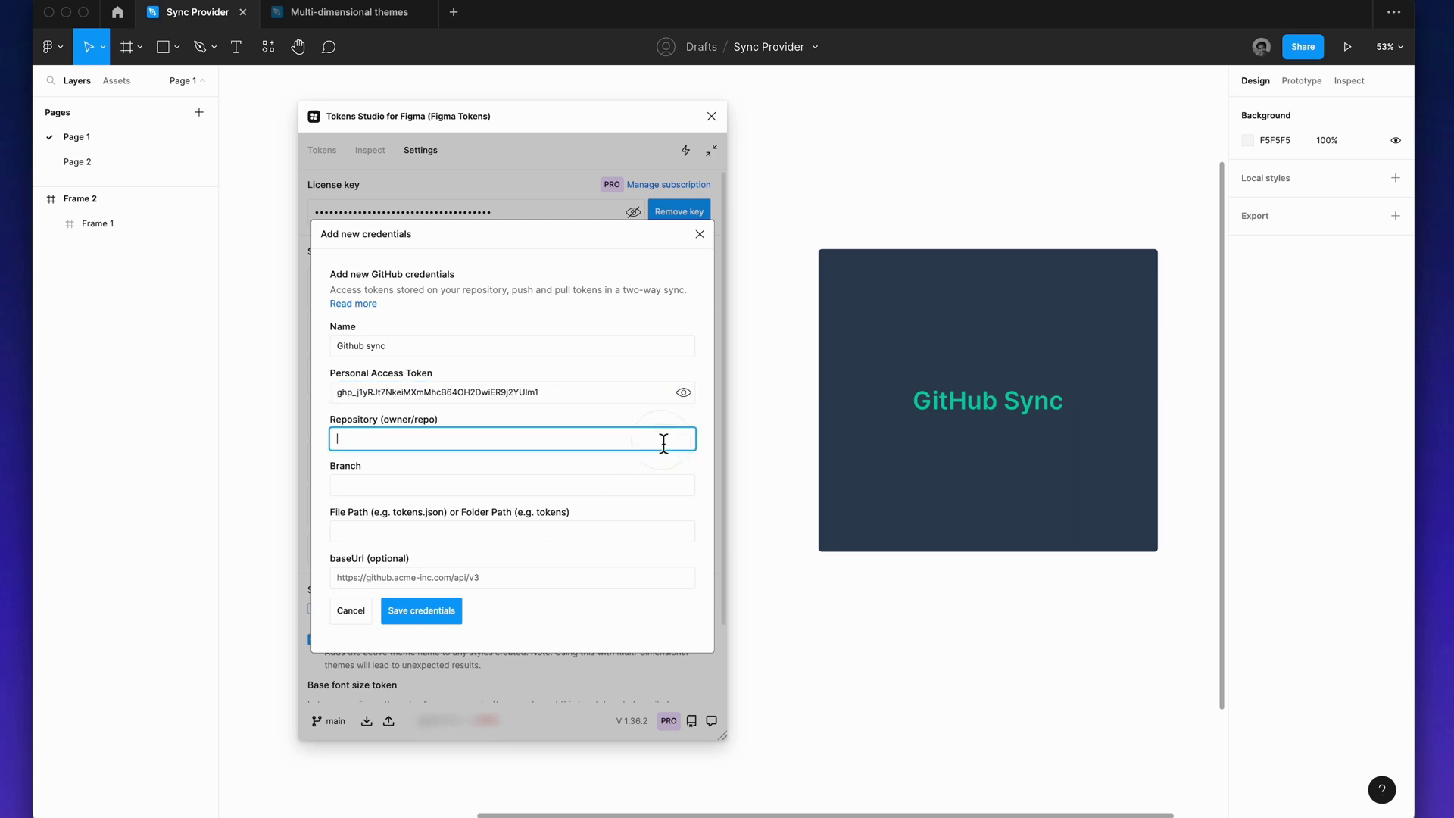
type("keeganedwin/tokensstudio-sync")
key("Tab")
type("mai")
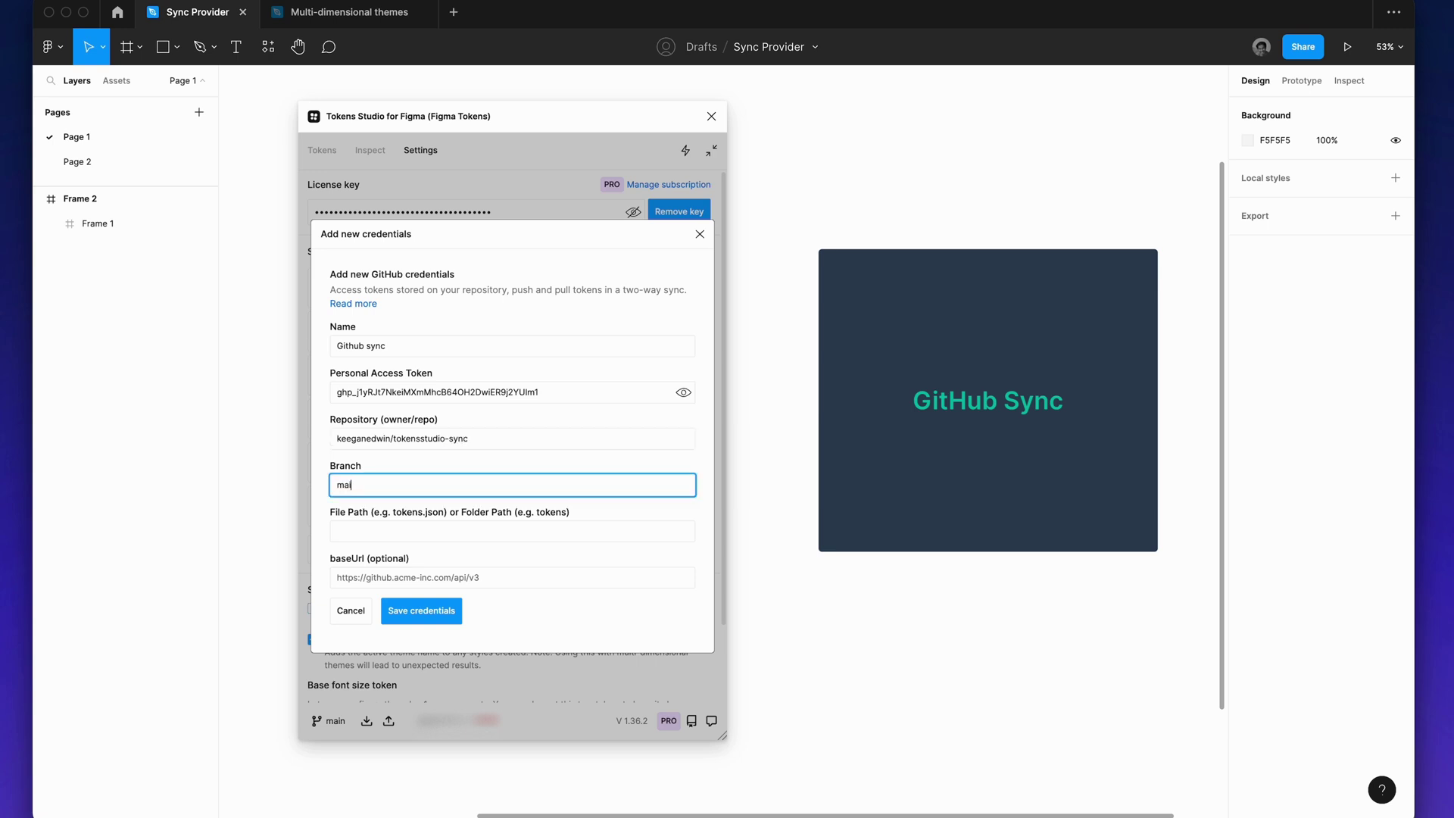
type("n")
key("Tab")
type("the")
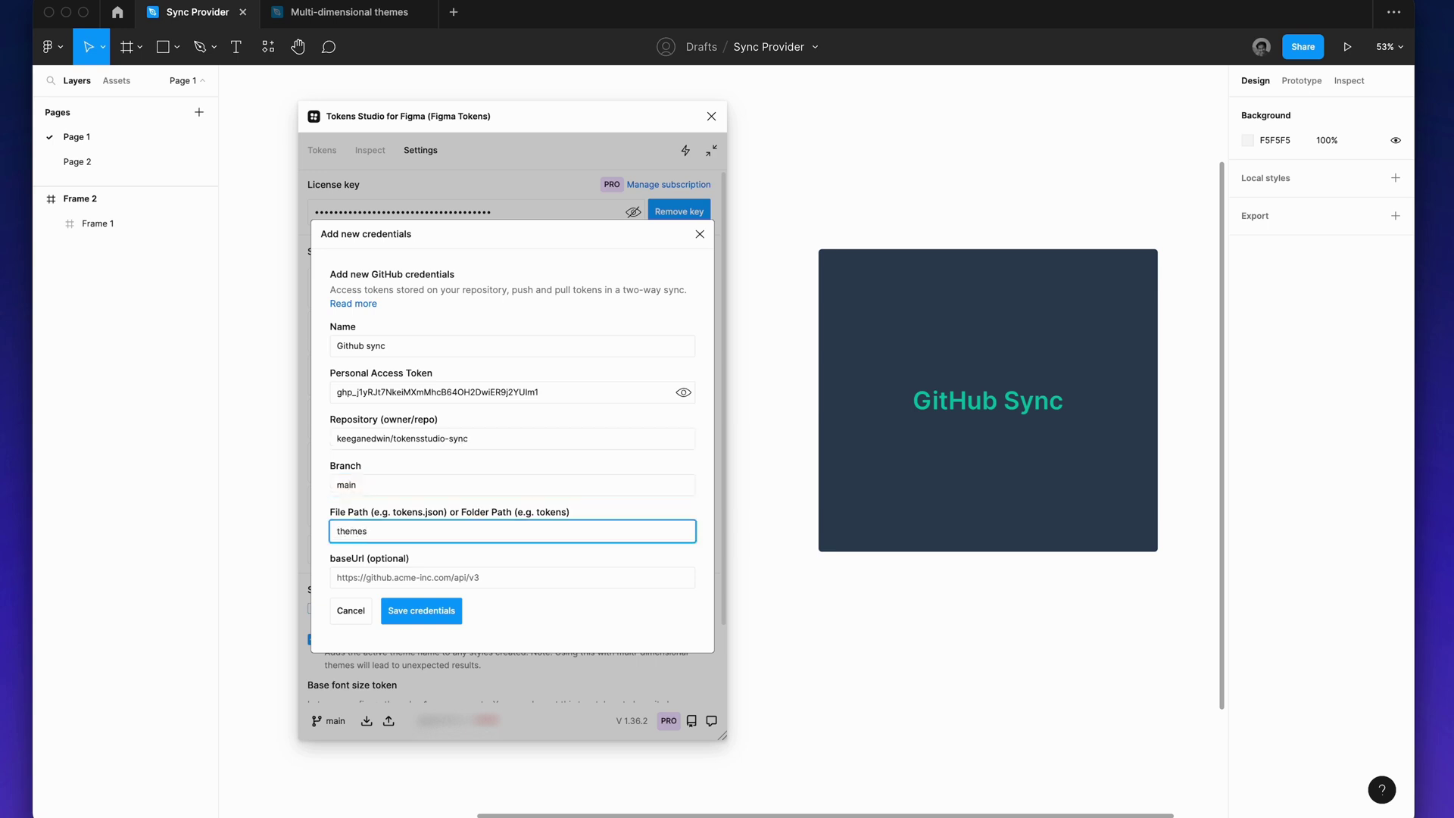
left_click(449, 620)
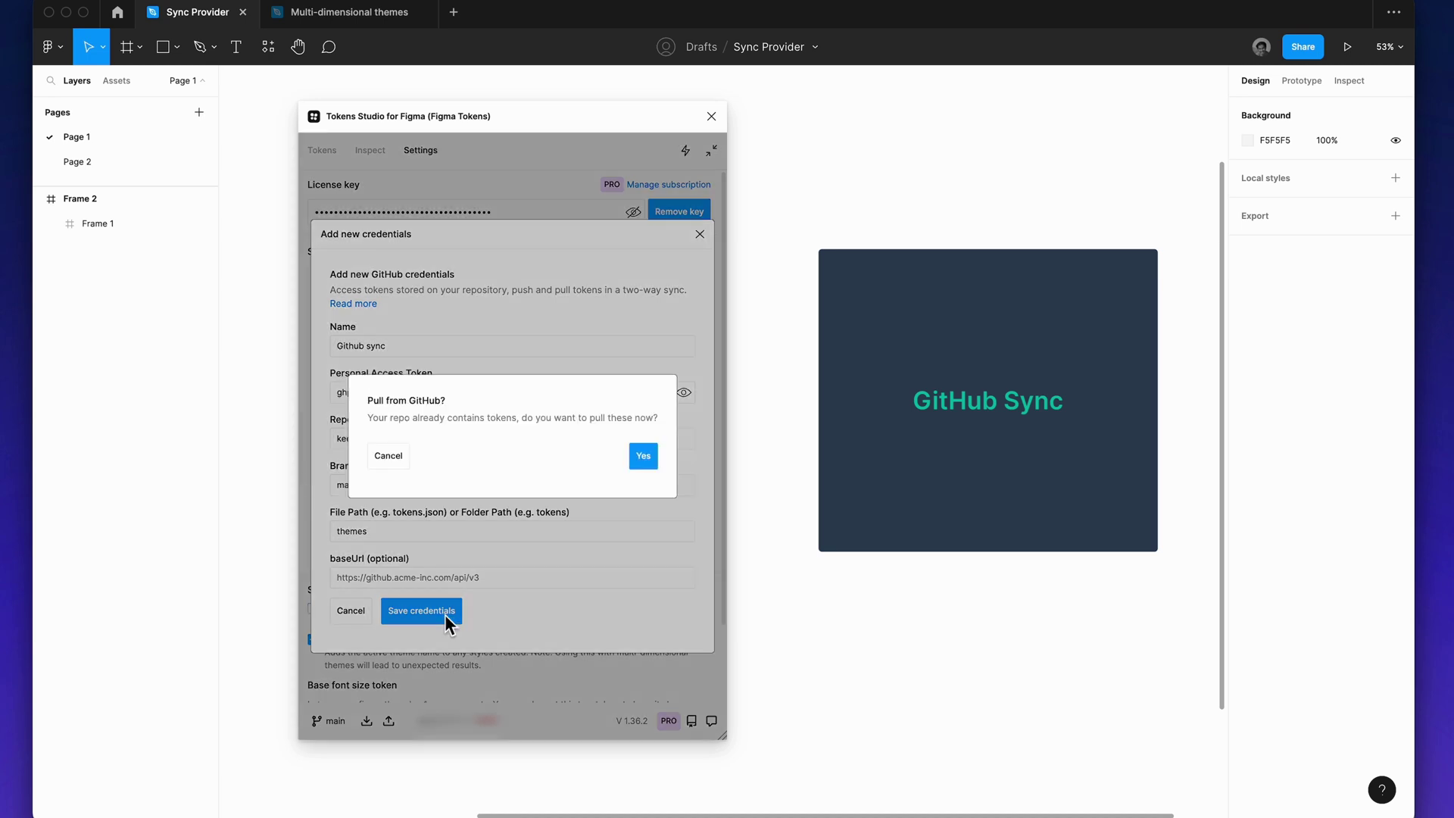
left_click(642, 457)
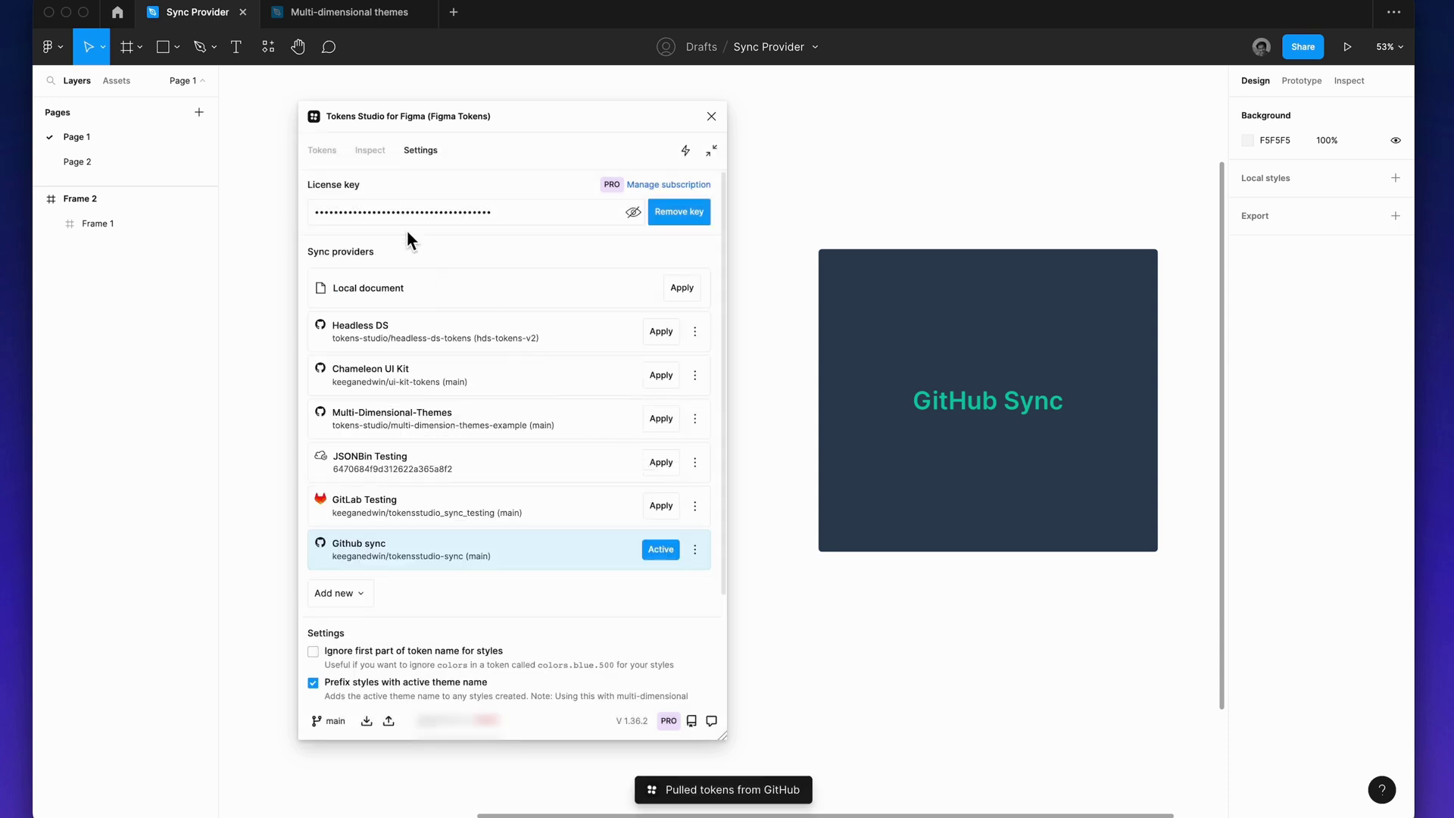
Step: Browse the pulled global, semantic and light token sets, collapsing Sizing and Spacing to reach Color
left_click(332, 151)
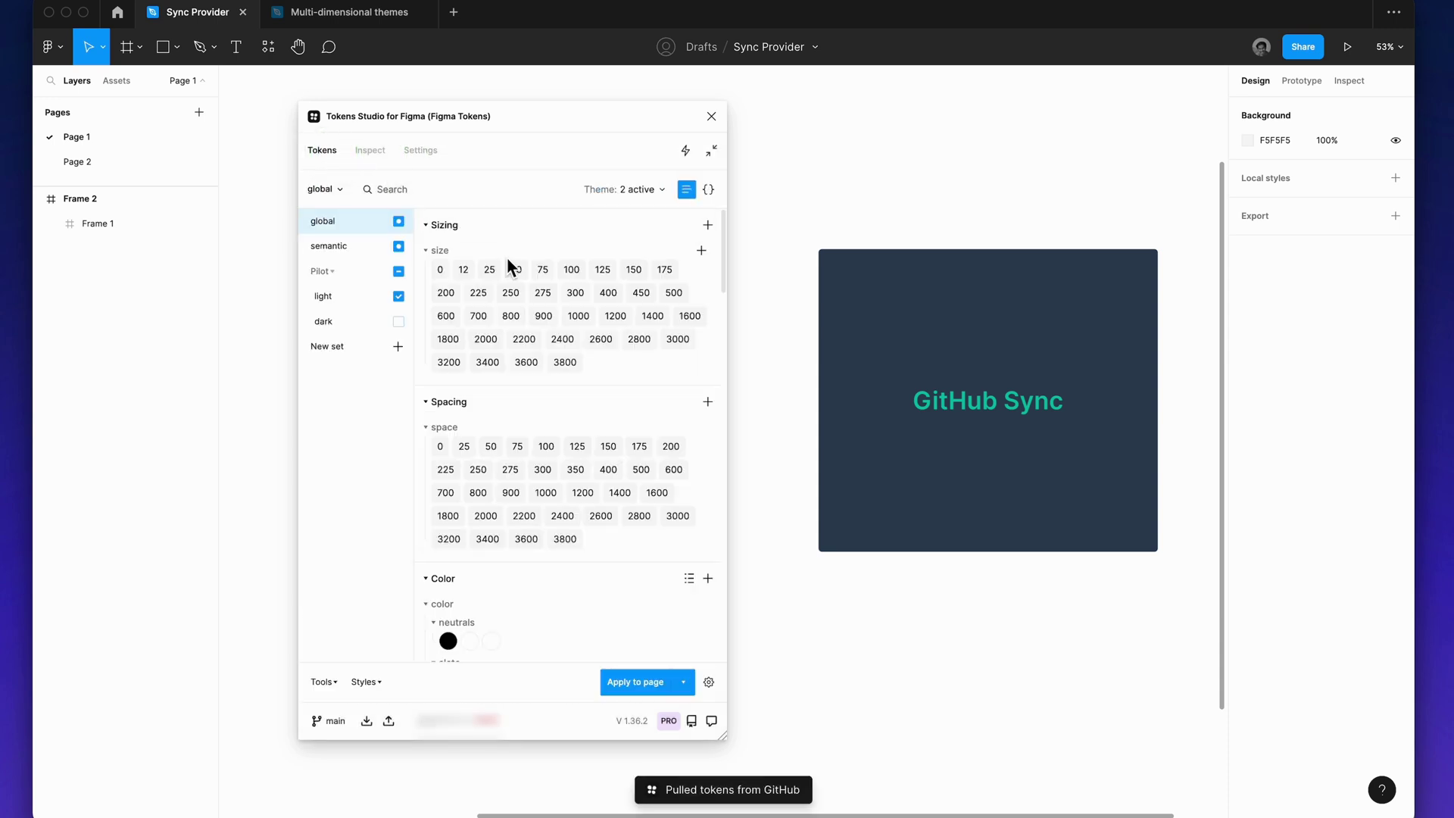
scroll(507, 257, "down", 15)
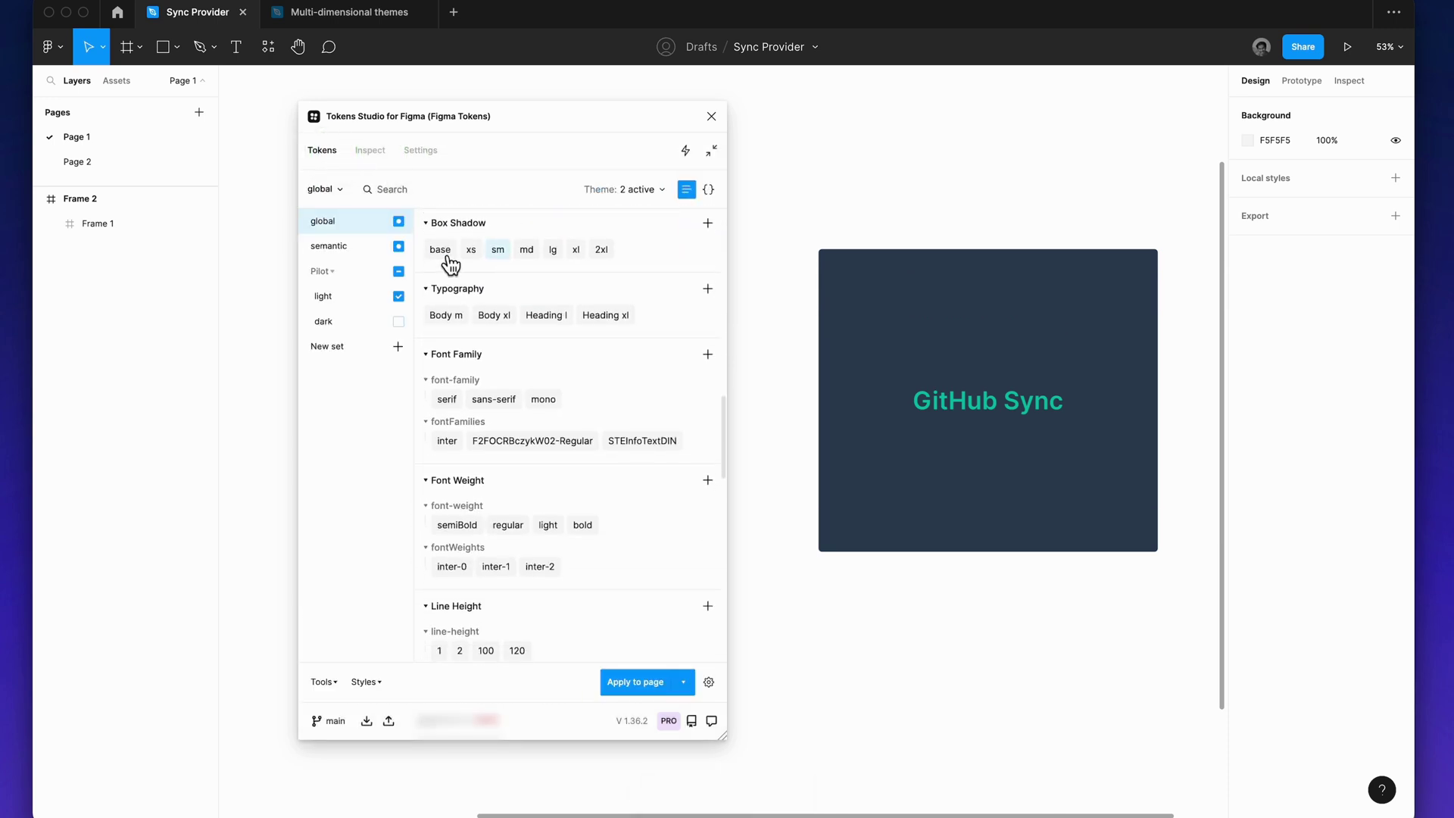
left_click(367, 250)
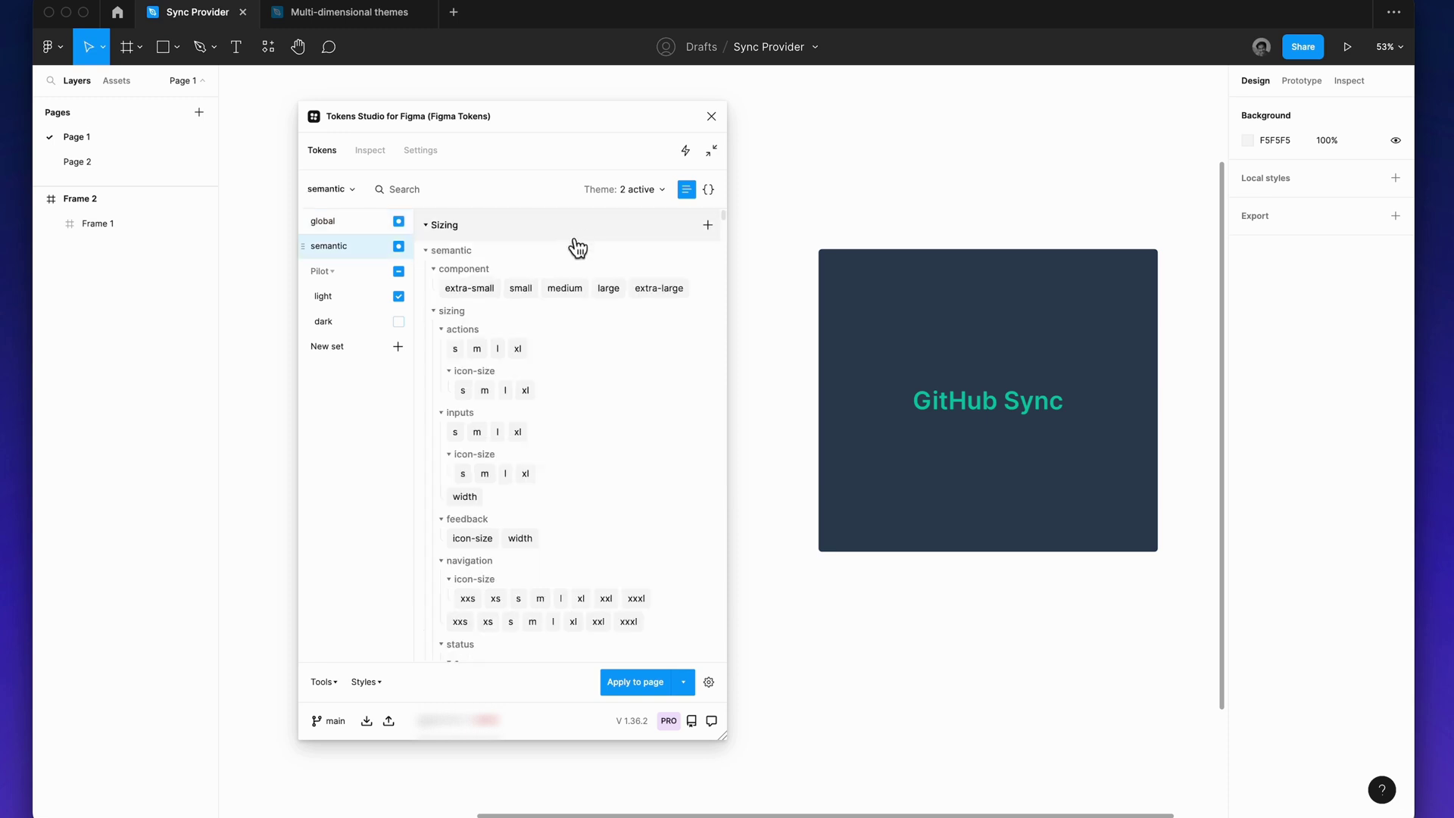
left_click(574, 232)
left_click(579, 267)
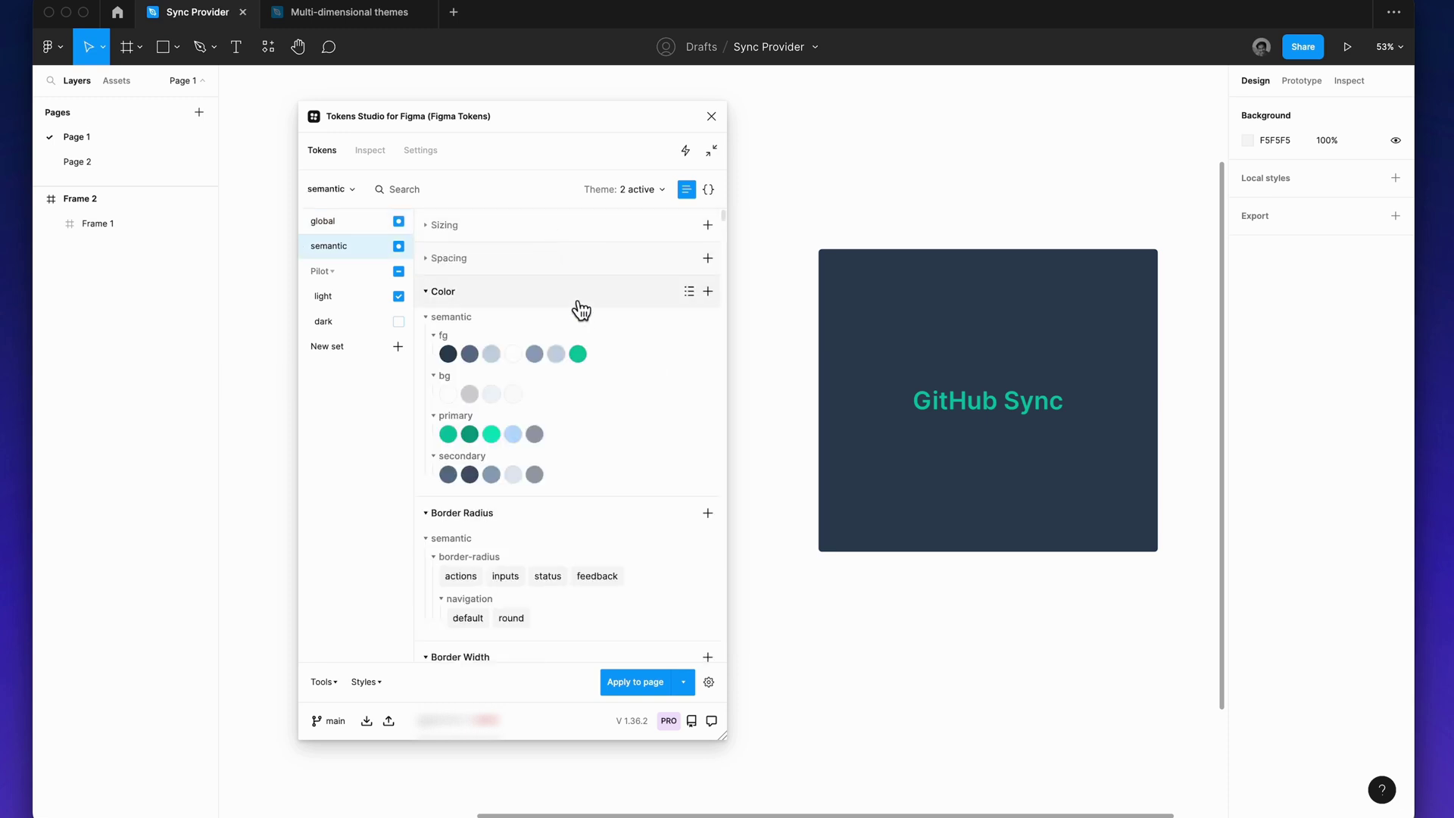
scroll(579, 304, "down", 10)
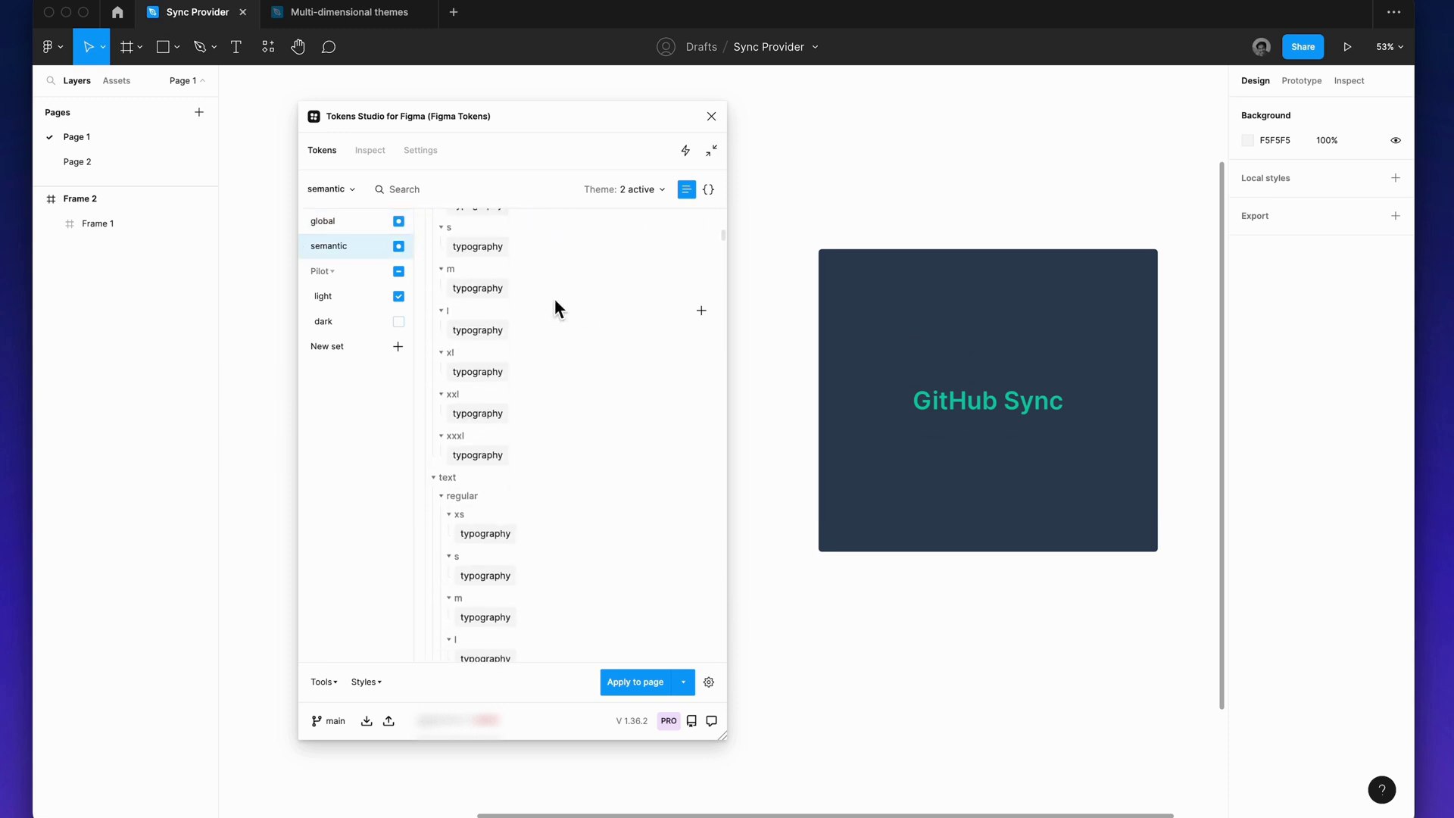
left_click(388, 301)
Step: Switch the theme to Dark mode, then back to Light
left_click(636, 191)
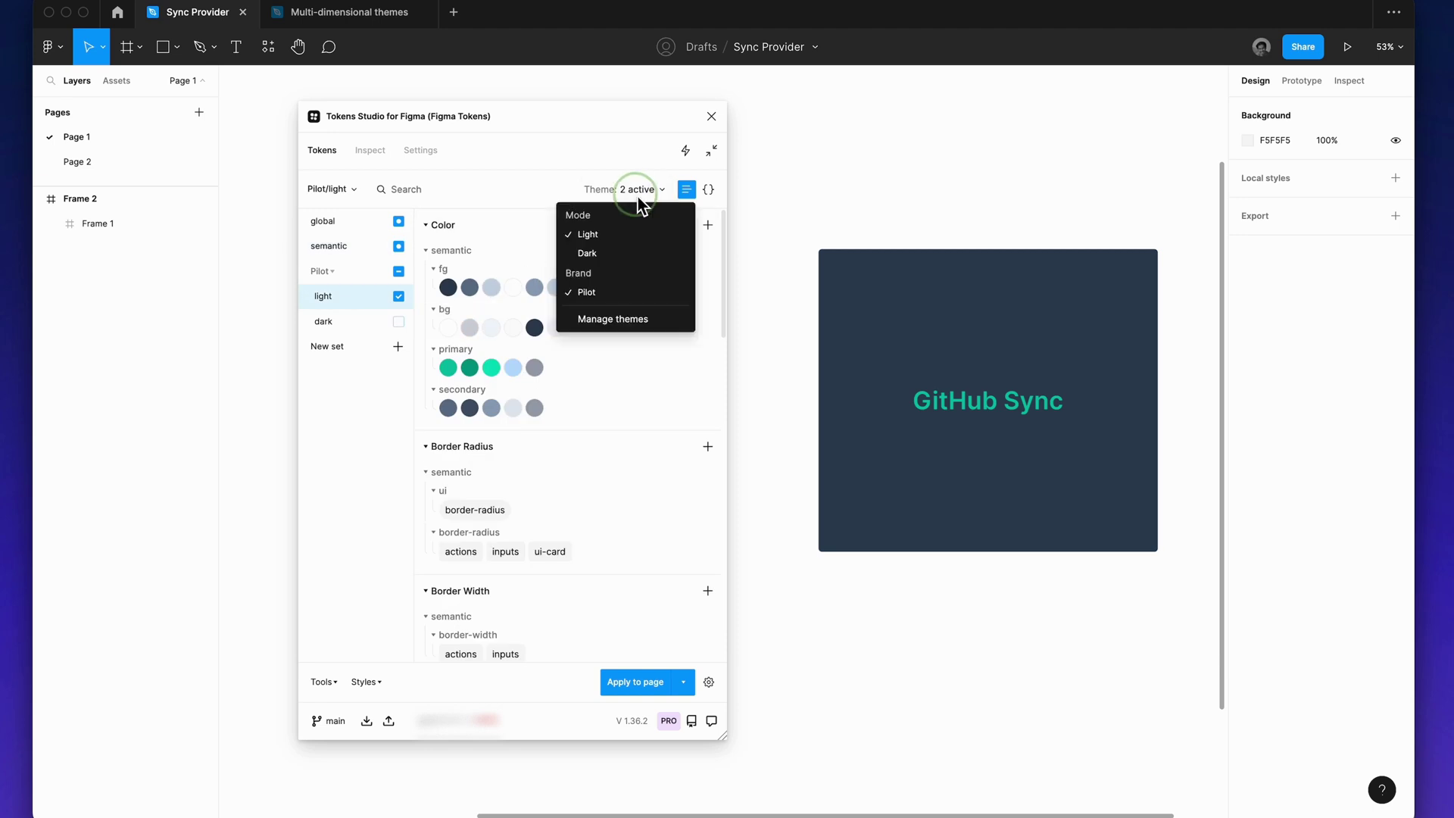
left_click(638, 255)
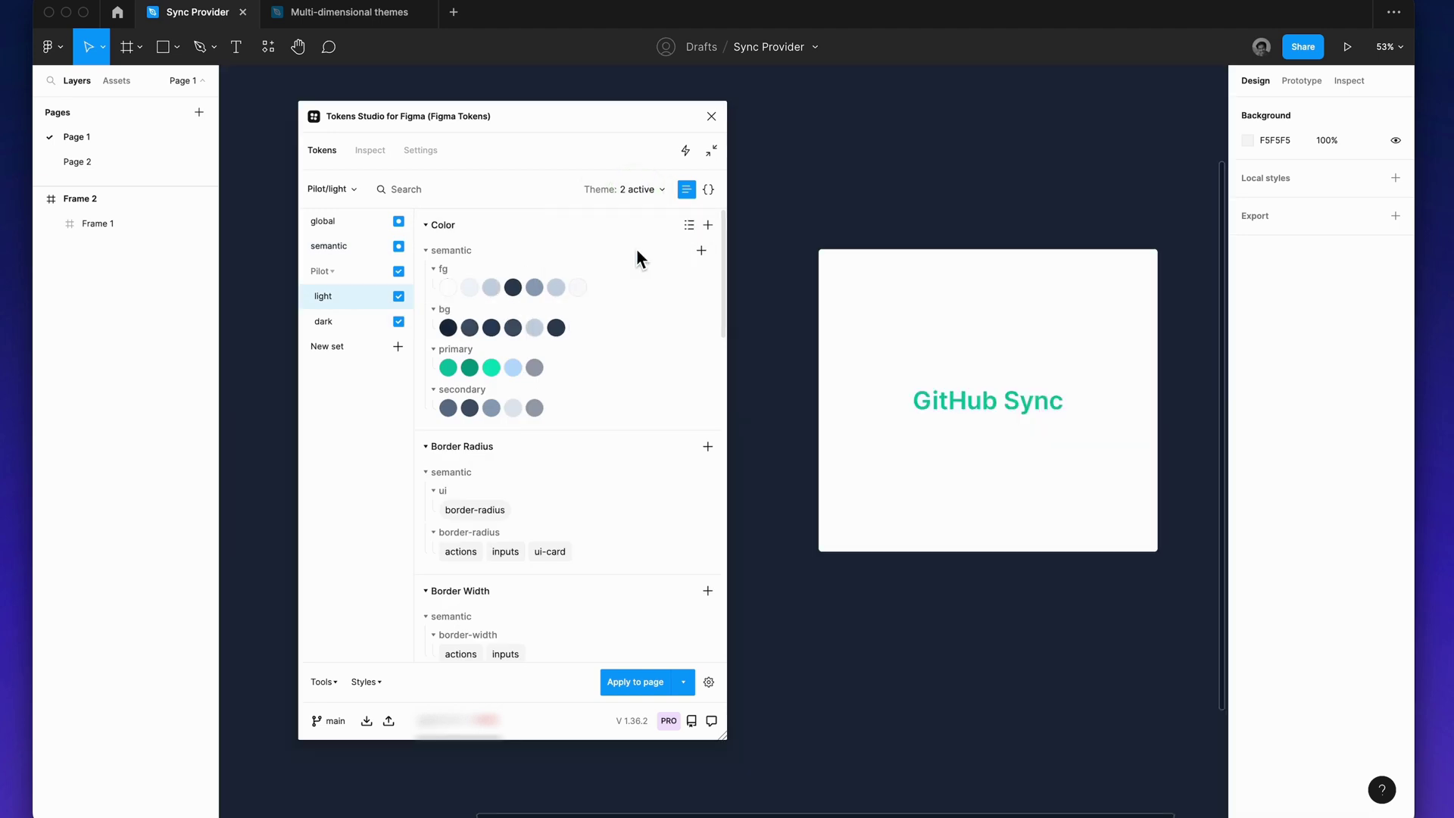
left_click(636, 189)
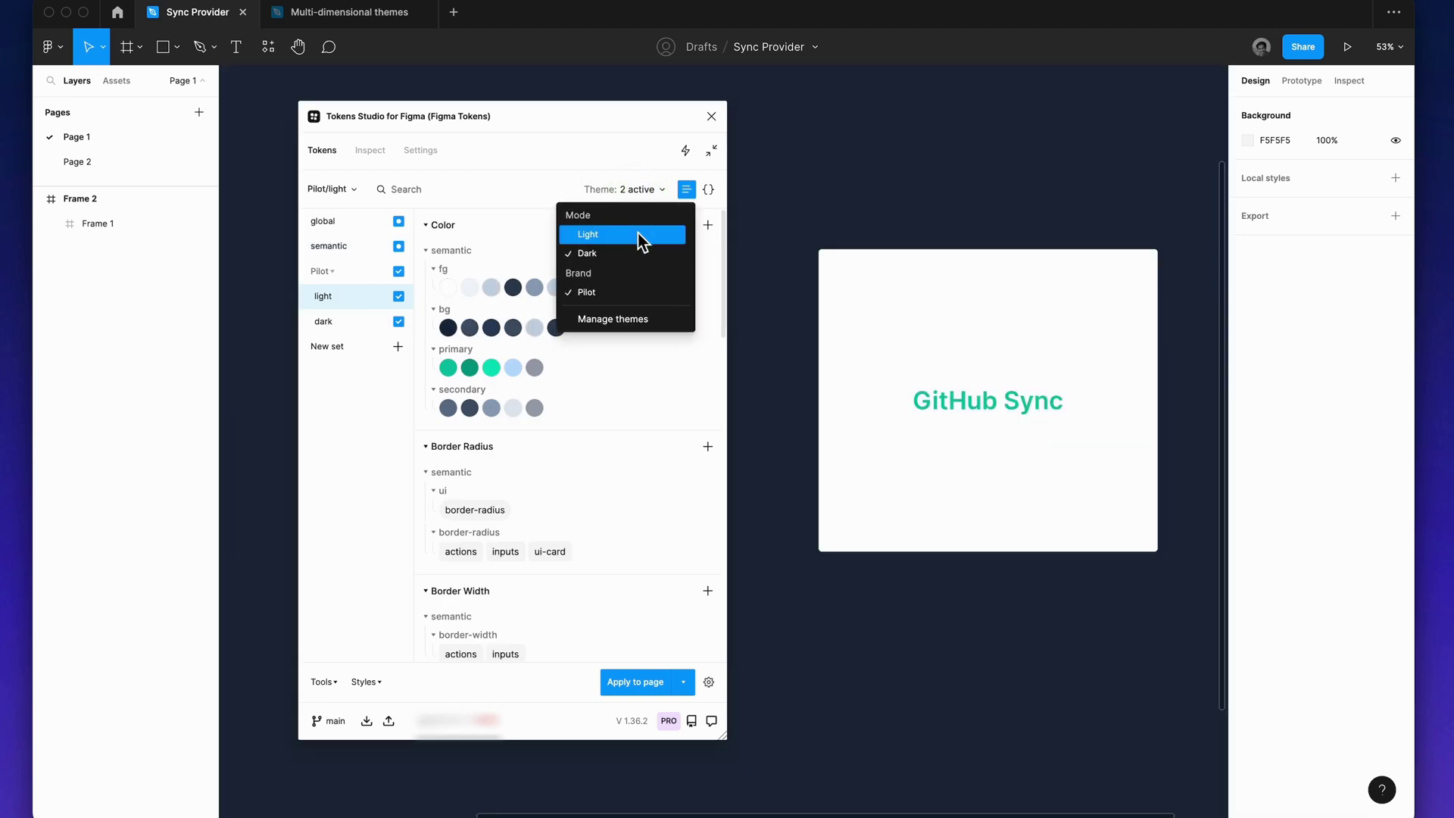
left_click(642, 241)
Step: Change semantic.primary.default from teal.500 to {color.blue.800}, save it, and apply the Dark theme
right_click(453, 369)
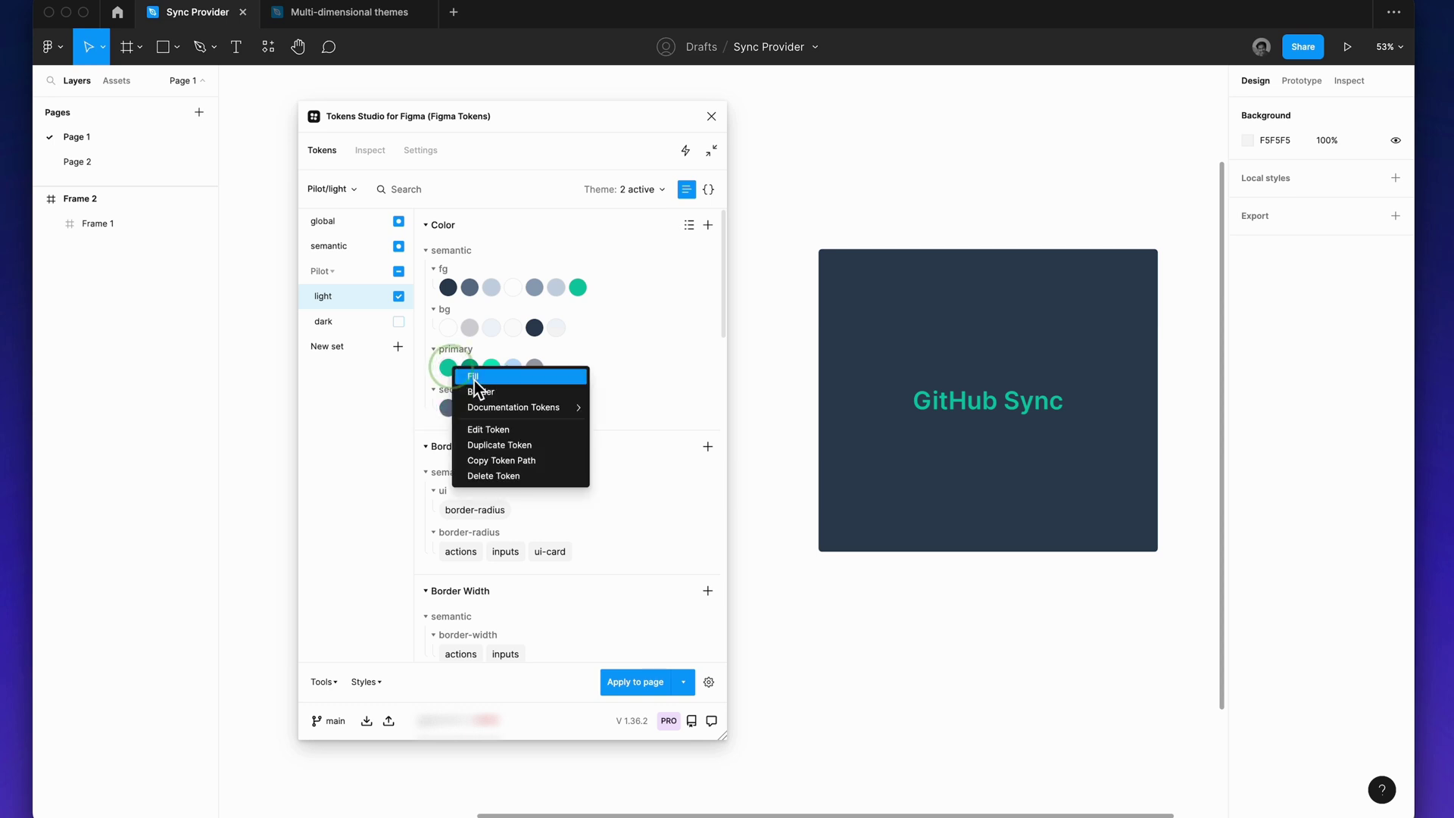
left_click(484, 429)
double_click(395, 394)
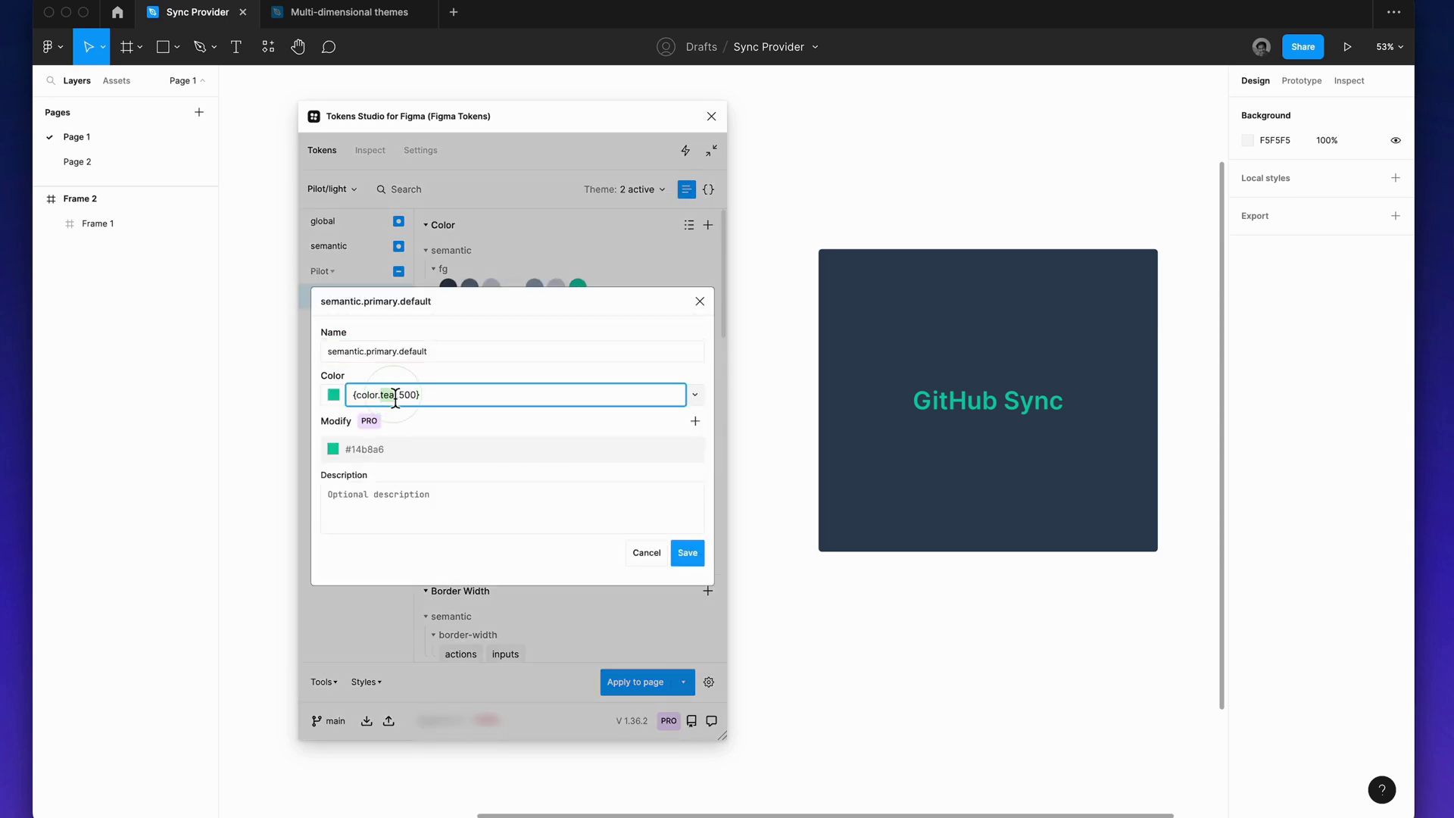
type("blue")
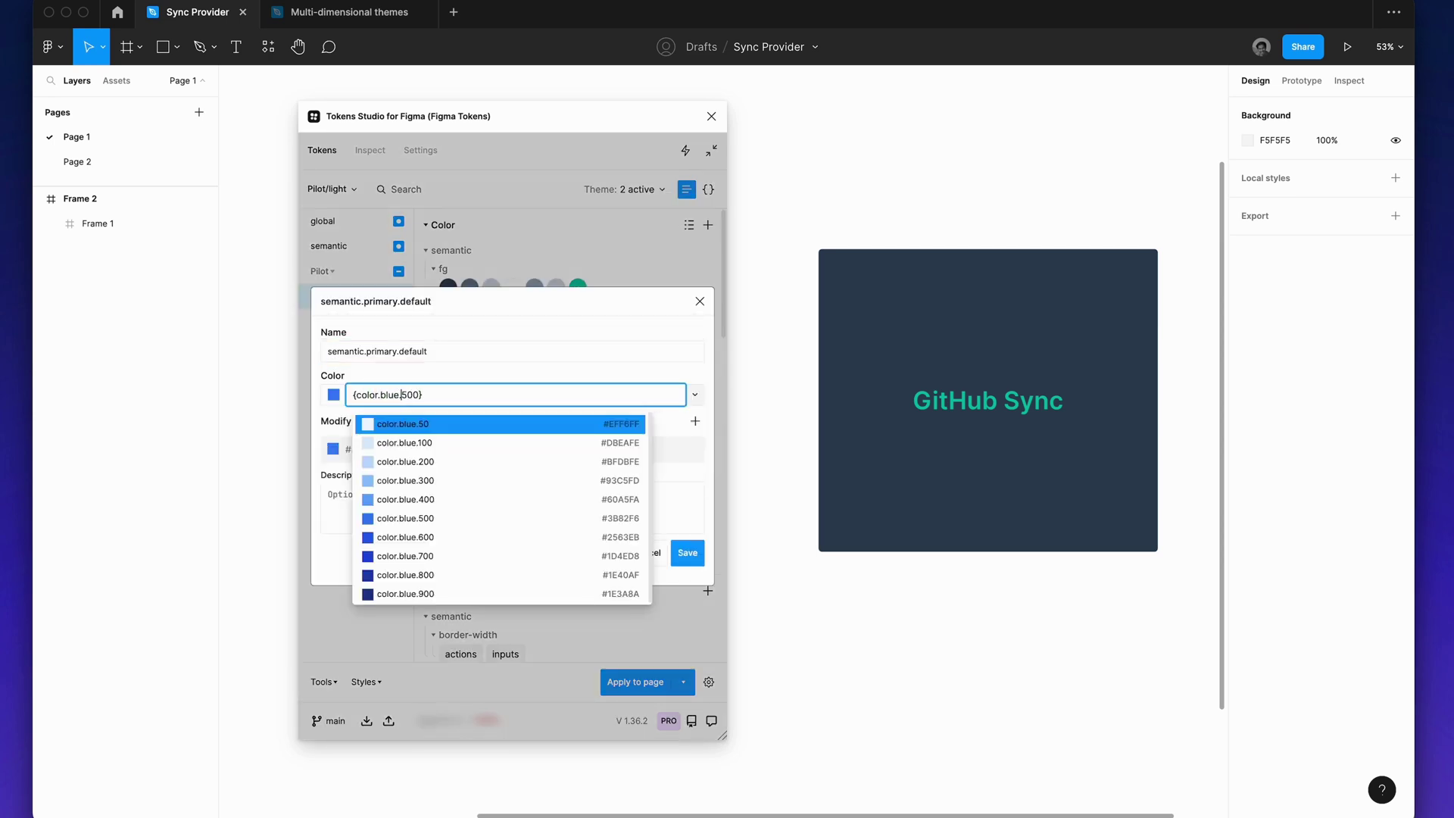
key("Right")
key("BackSpace")
type("8")
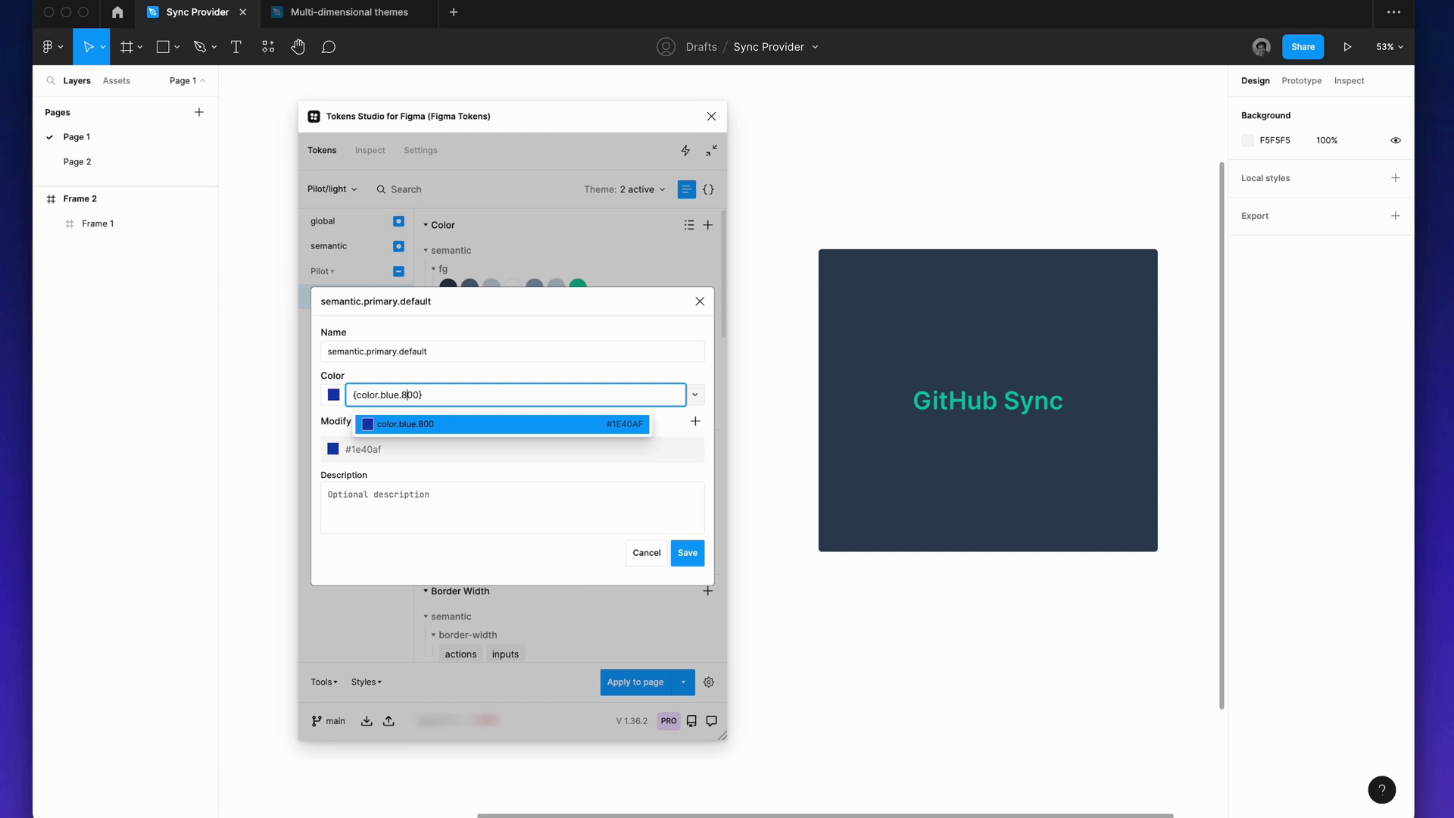
left_click(440, 424)
left_click(691, 559)
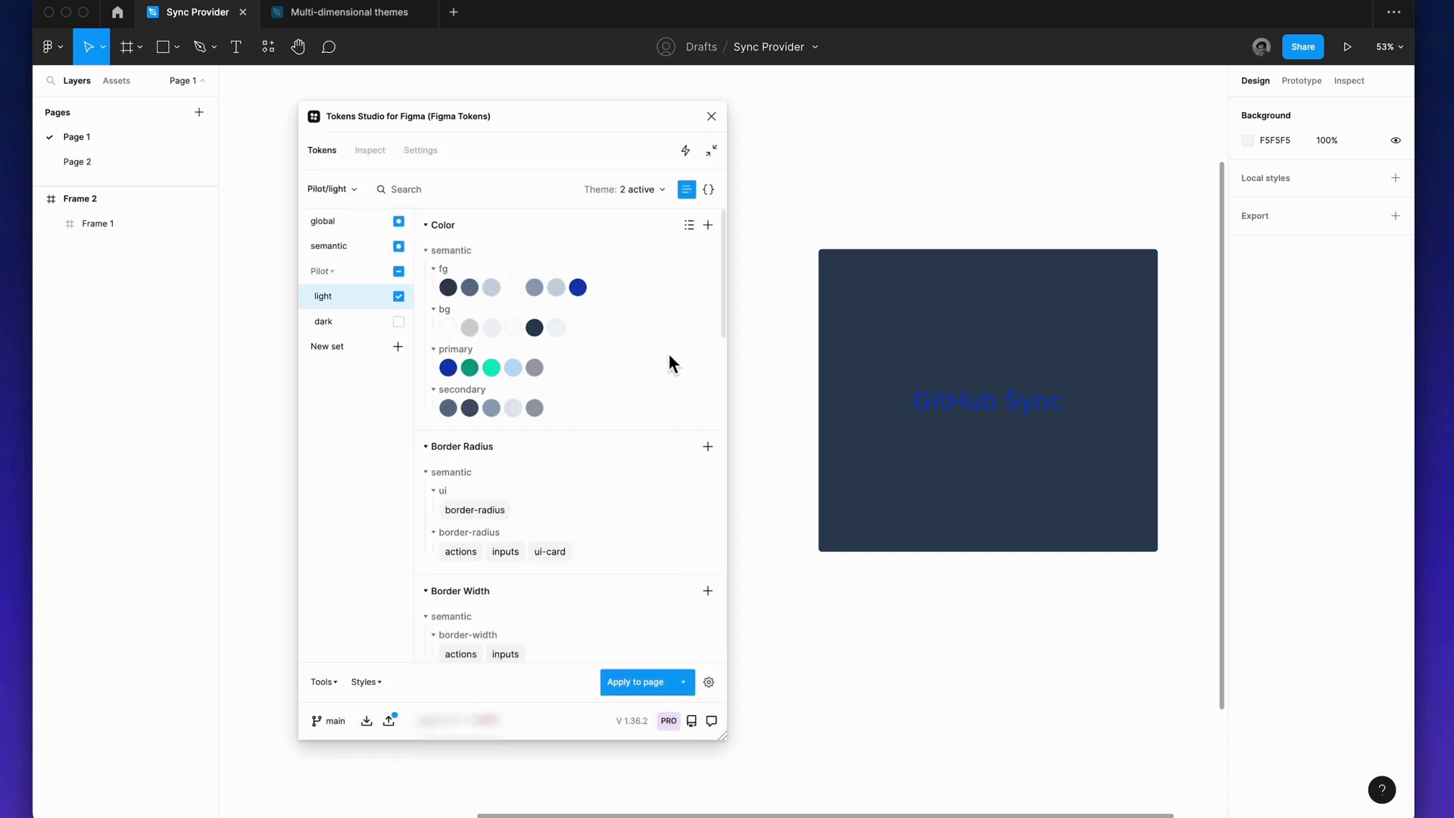
left_click(620, 189)
left_click(630, 253)
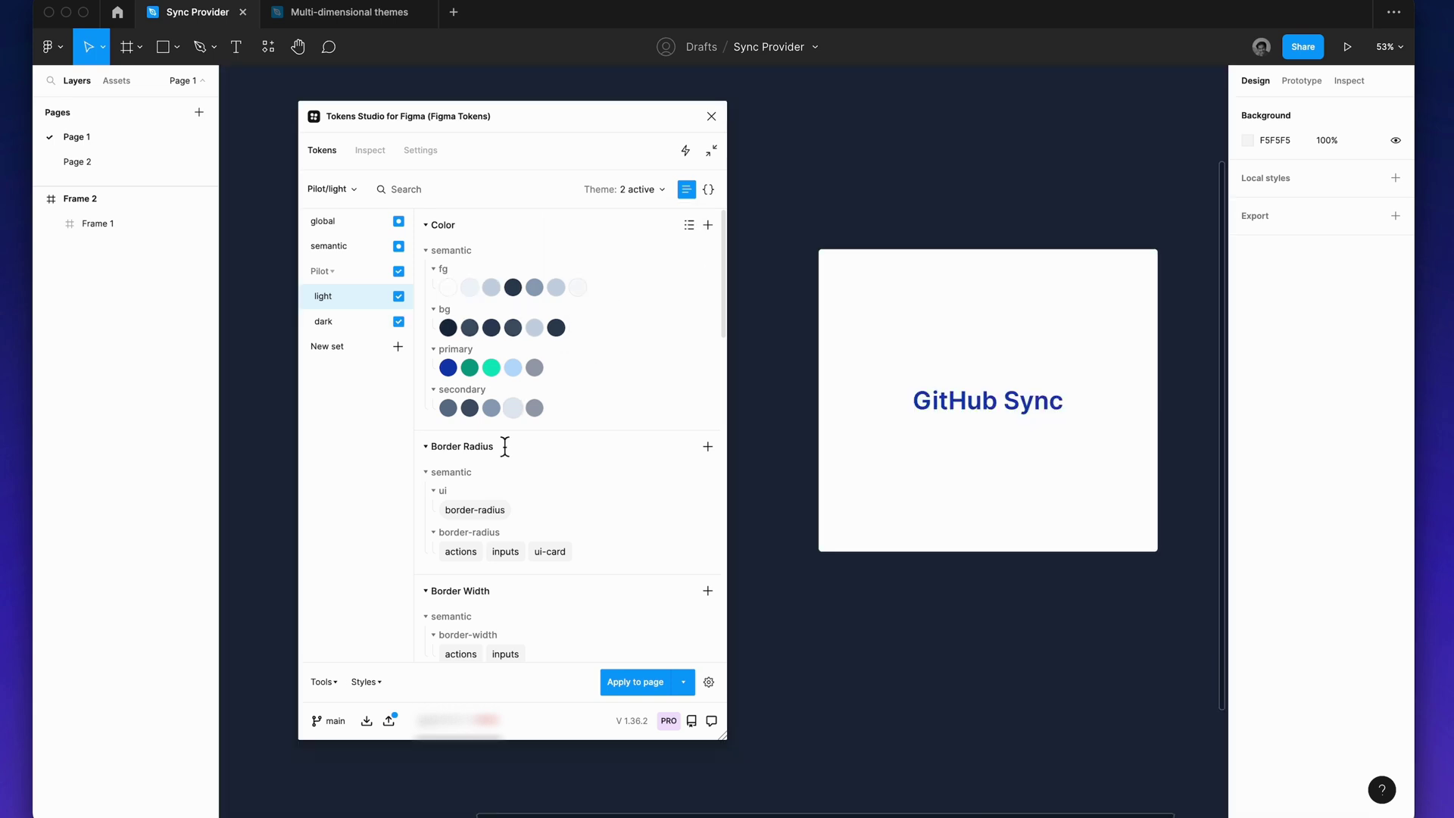
Step: Review the token diff and push to GitHub with commit message 'change primary.default color'
left_click(398, 724)
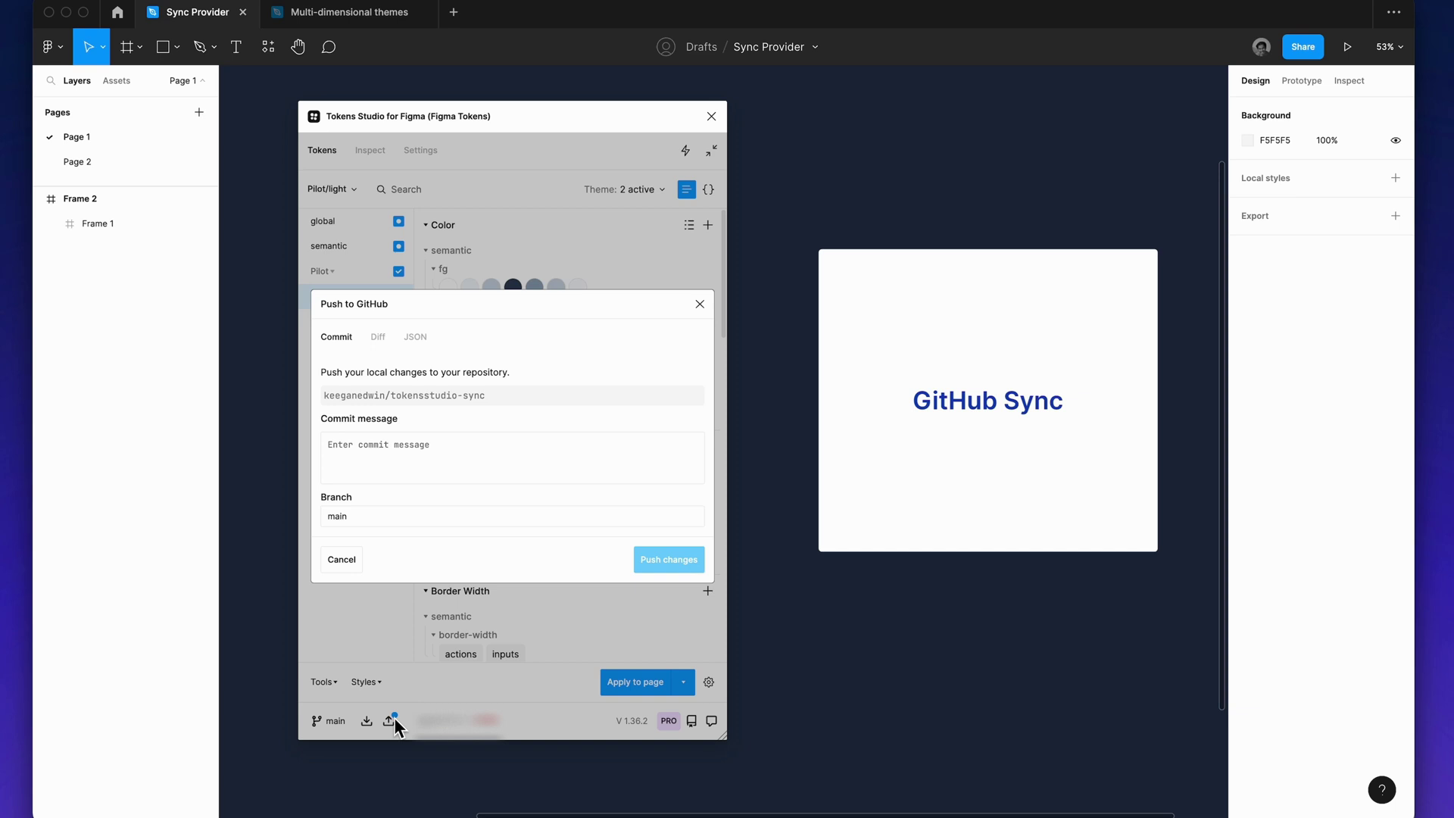
left_click(381, 336)
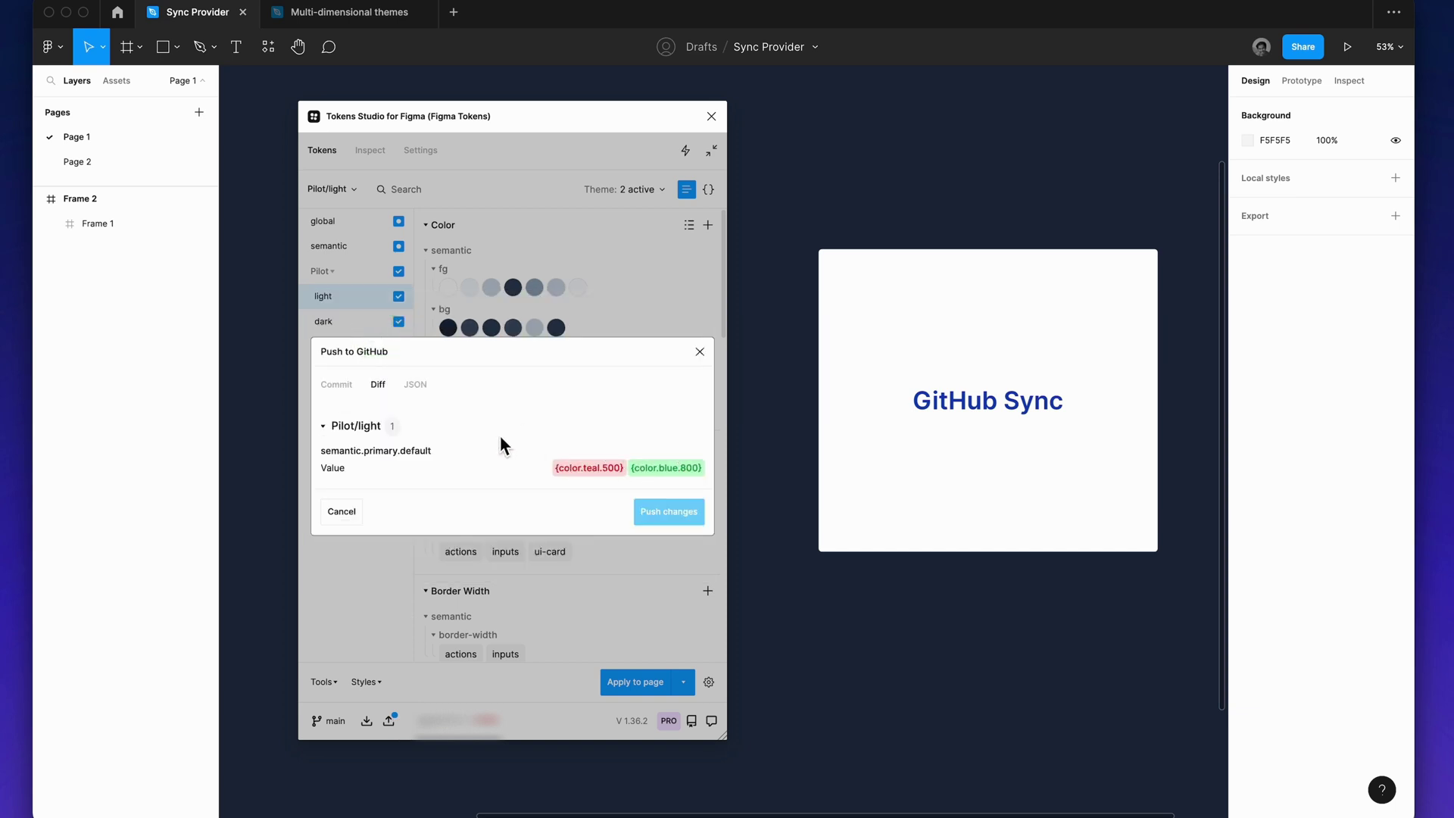
left_click(337, 384)
left_click(363, 451)
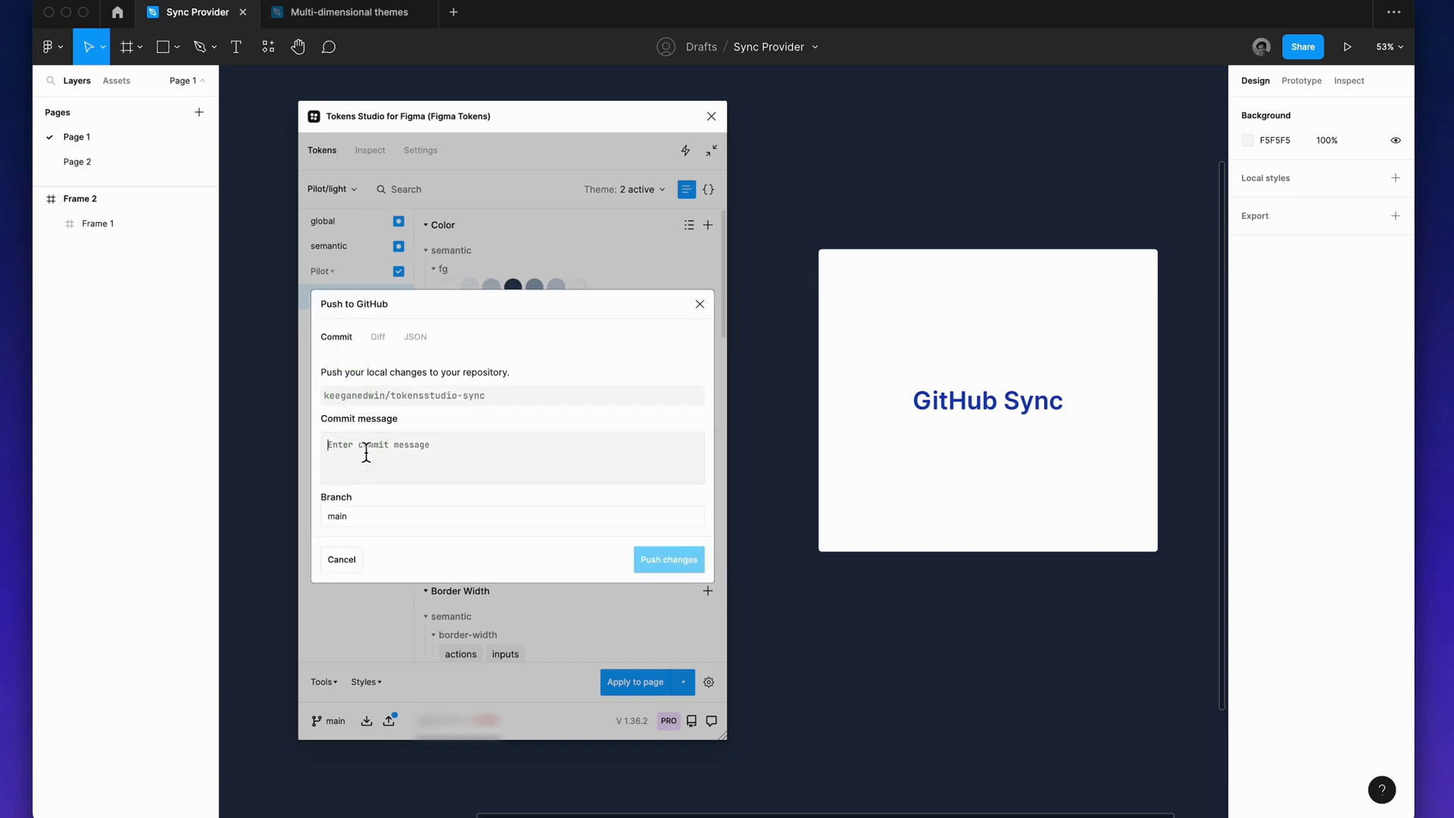
type("change primary")
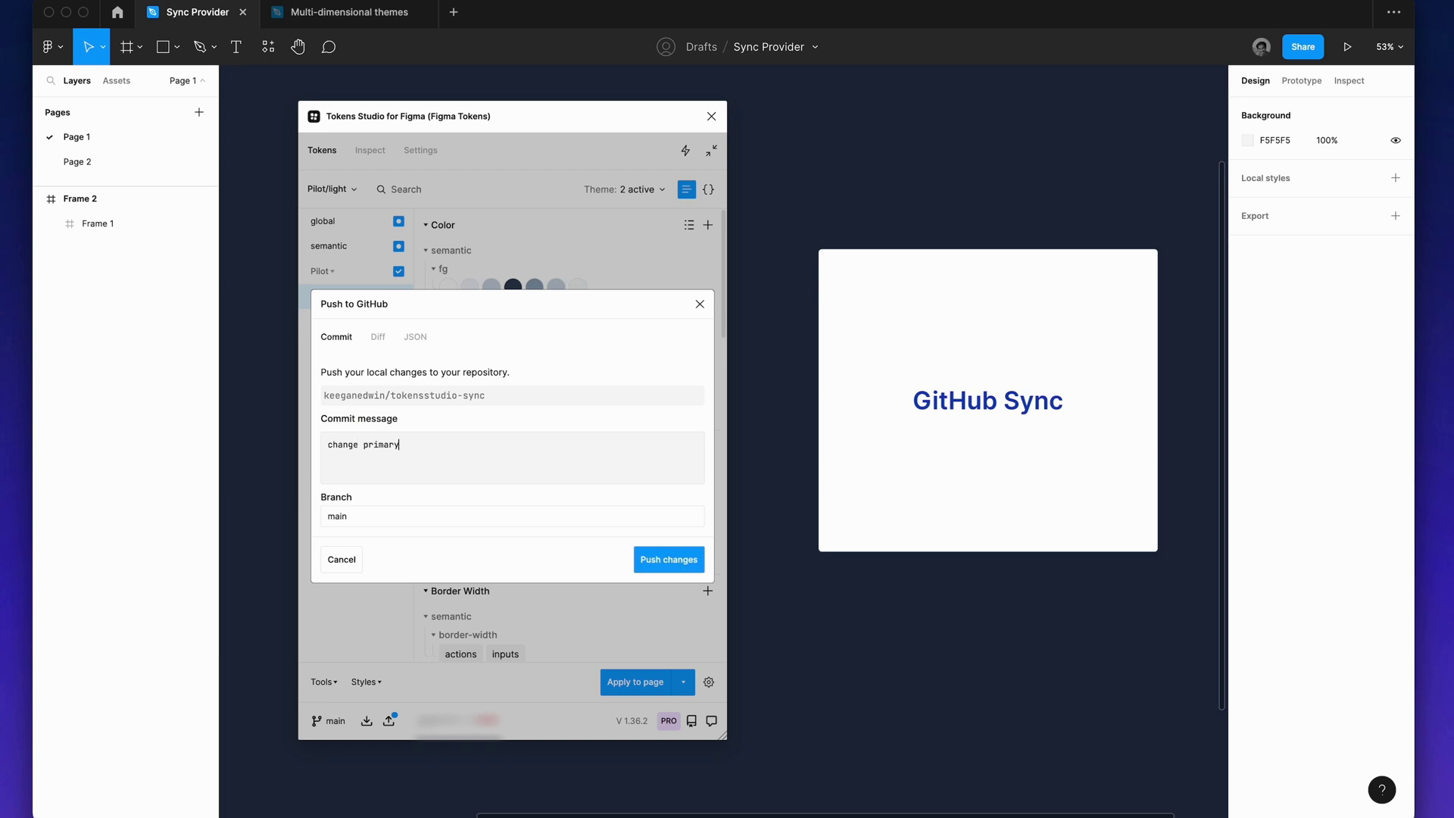
type(".default color")
key("super+Return")
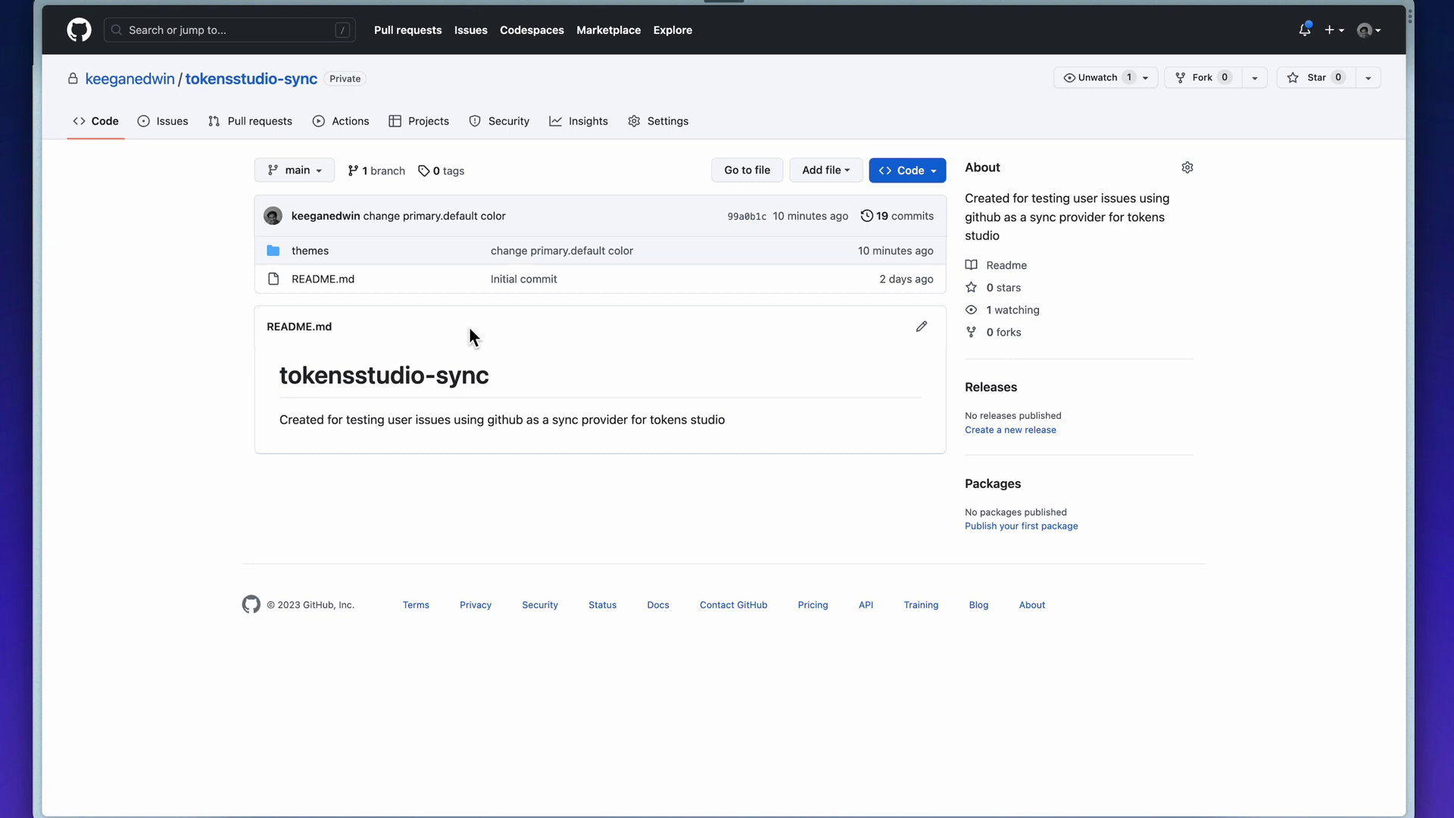
Step: Reload the repo, view the latest commit's light.json diff, then open the repo in github.dev
key("super+r")
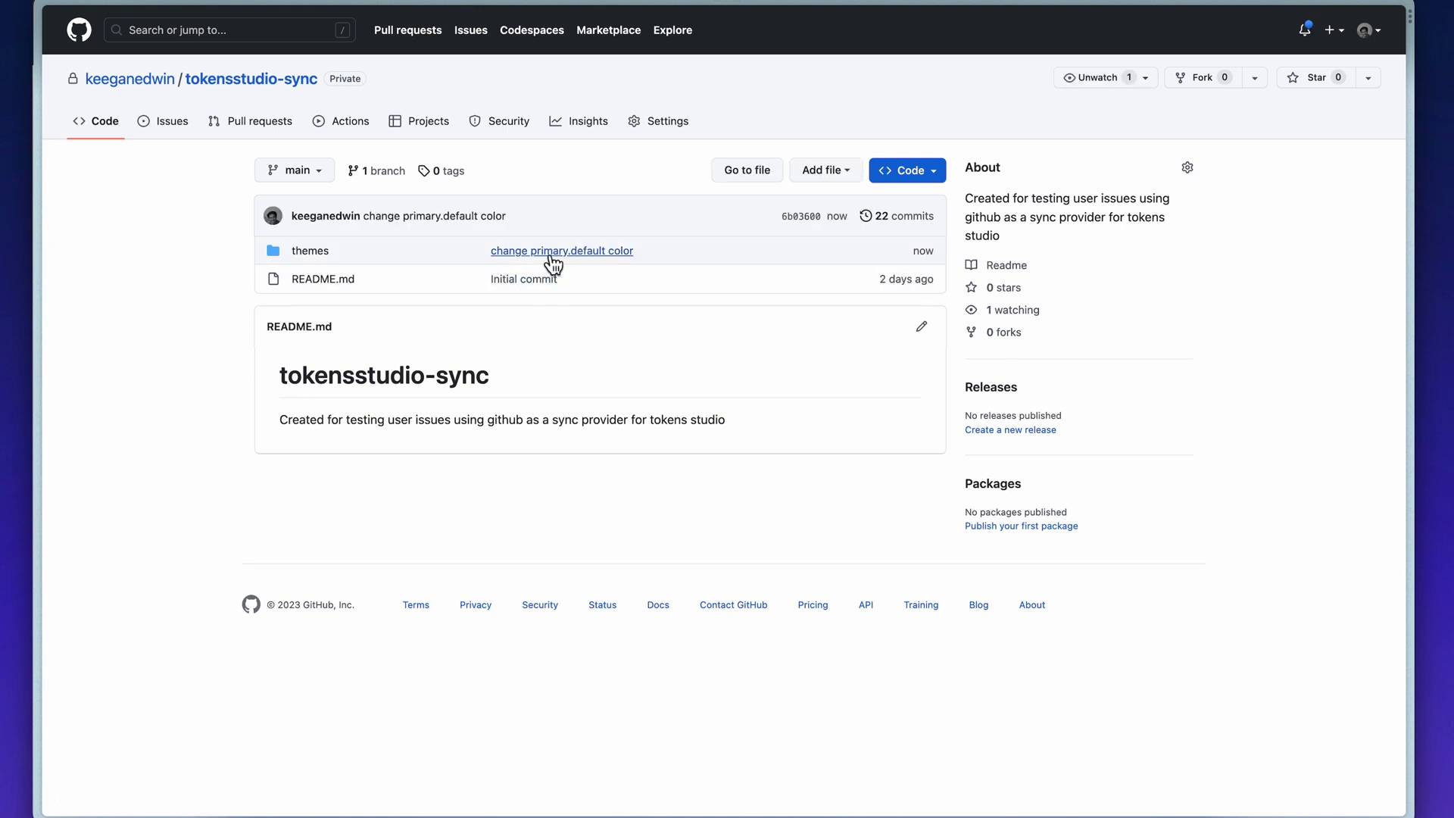
left_click(614, 252)
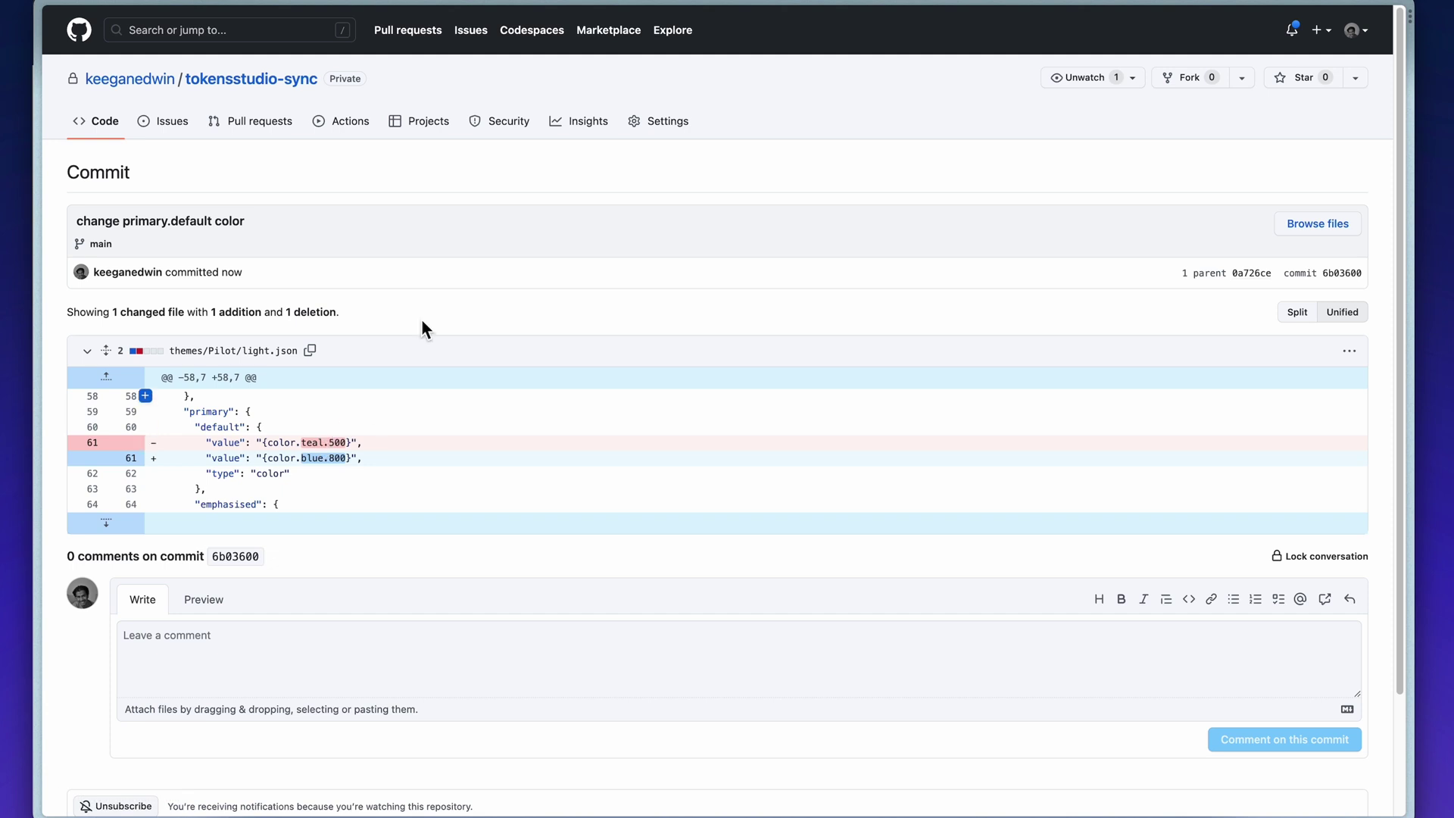
key("super+bracketleft")
key("period")
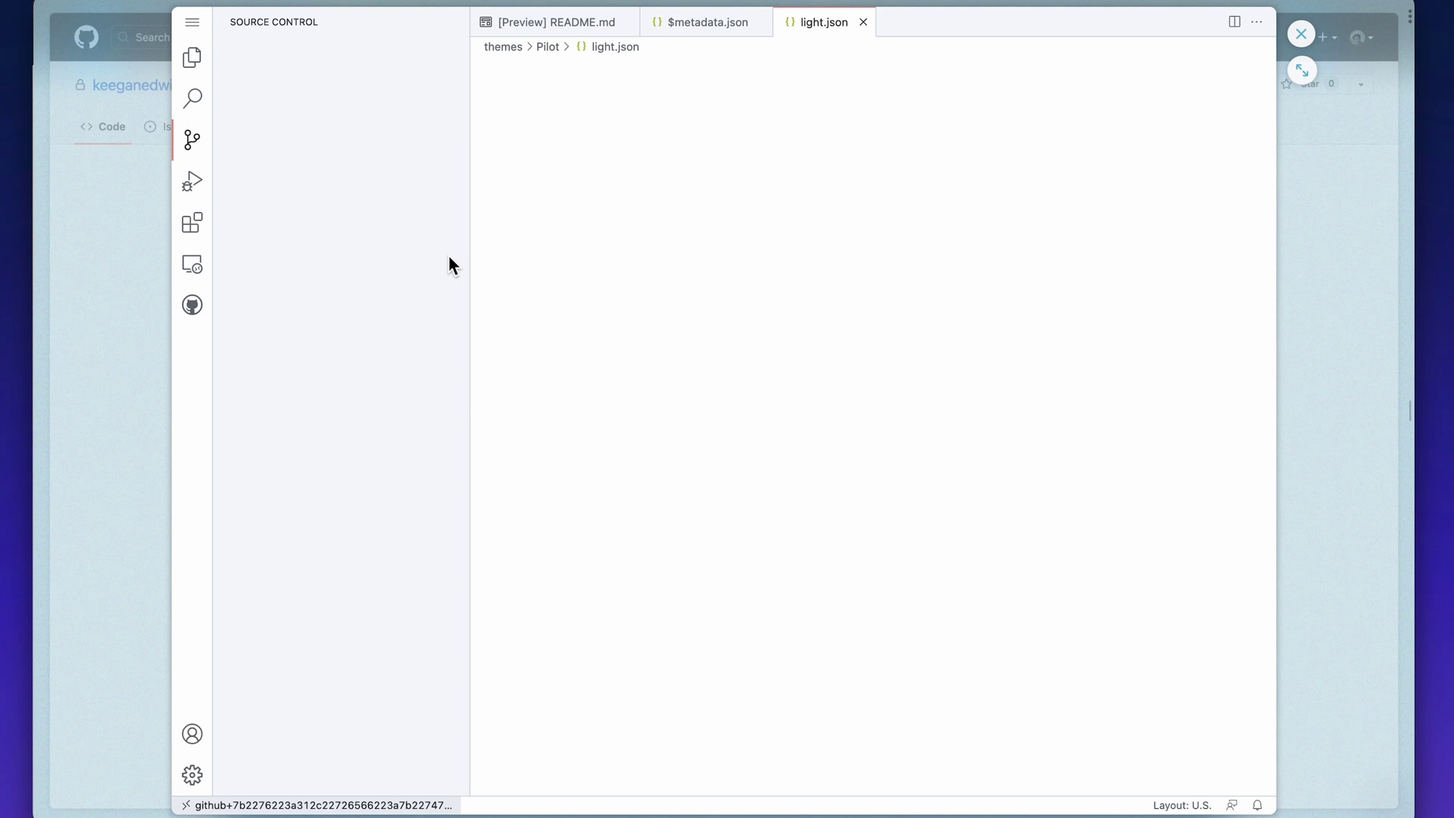
Step: Change line 61 of light.json from {color.blue.800} to {color.orange.400}
double_click(704, 185)
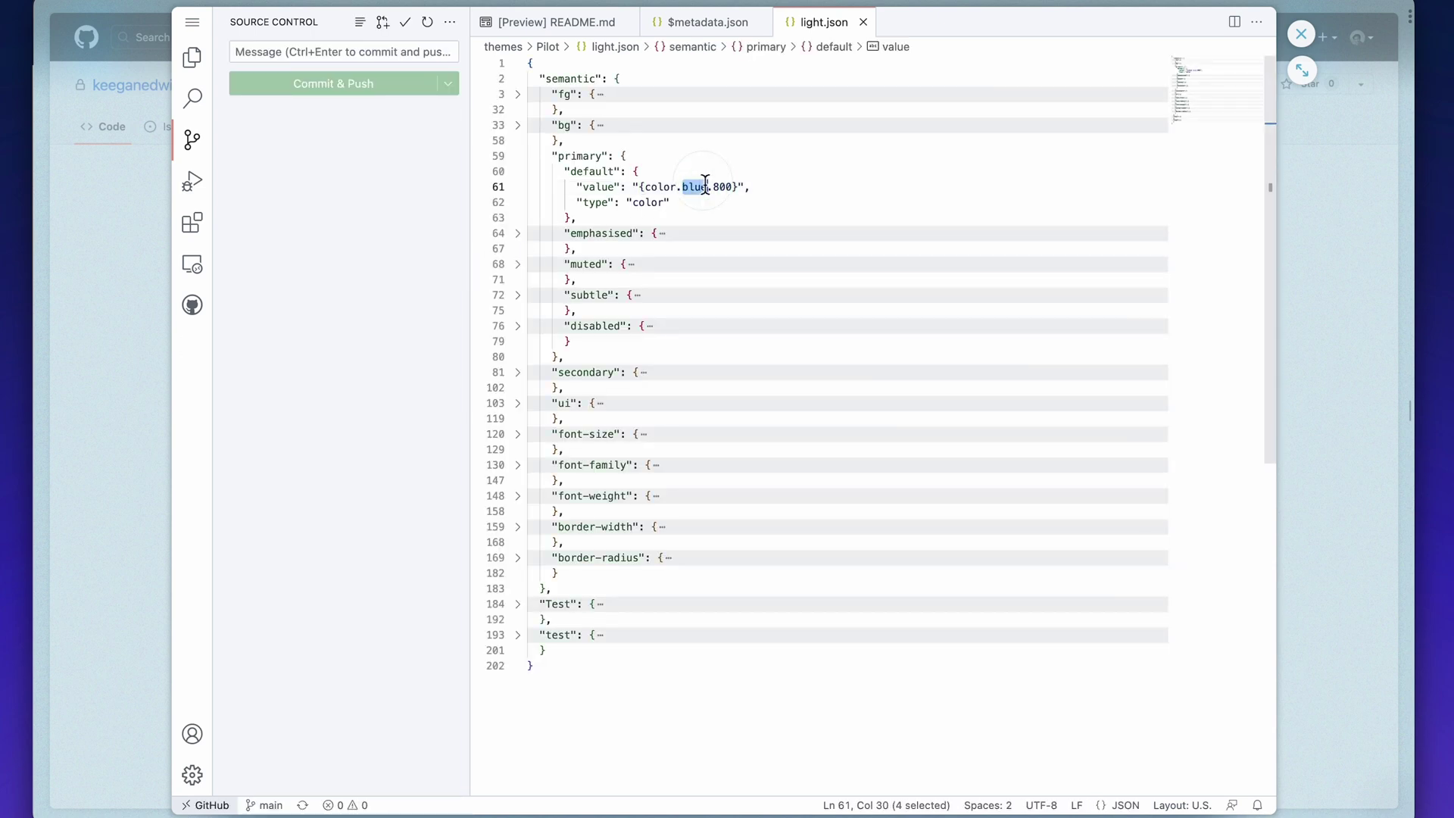
type("orange")
key("Right")
key("Right")
key("BackSpace")
type("4")
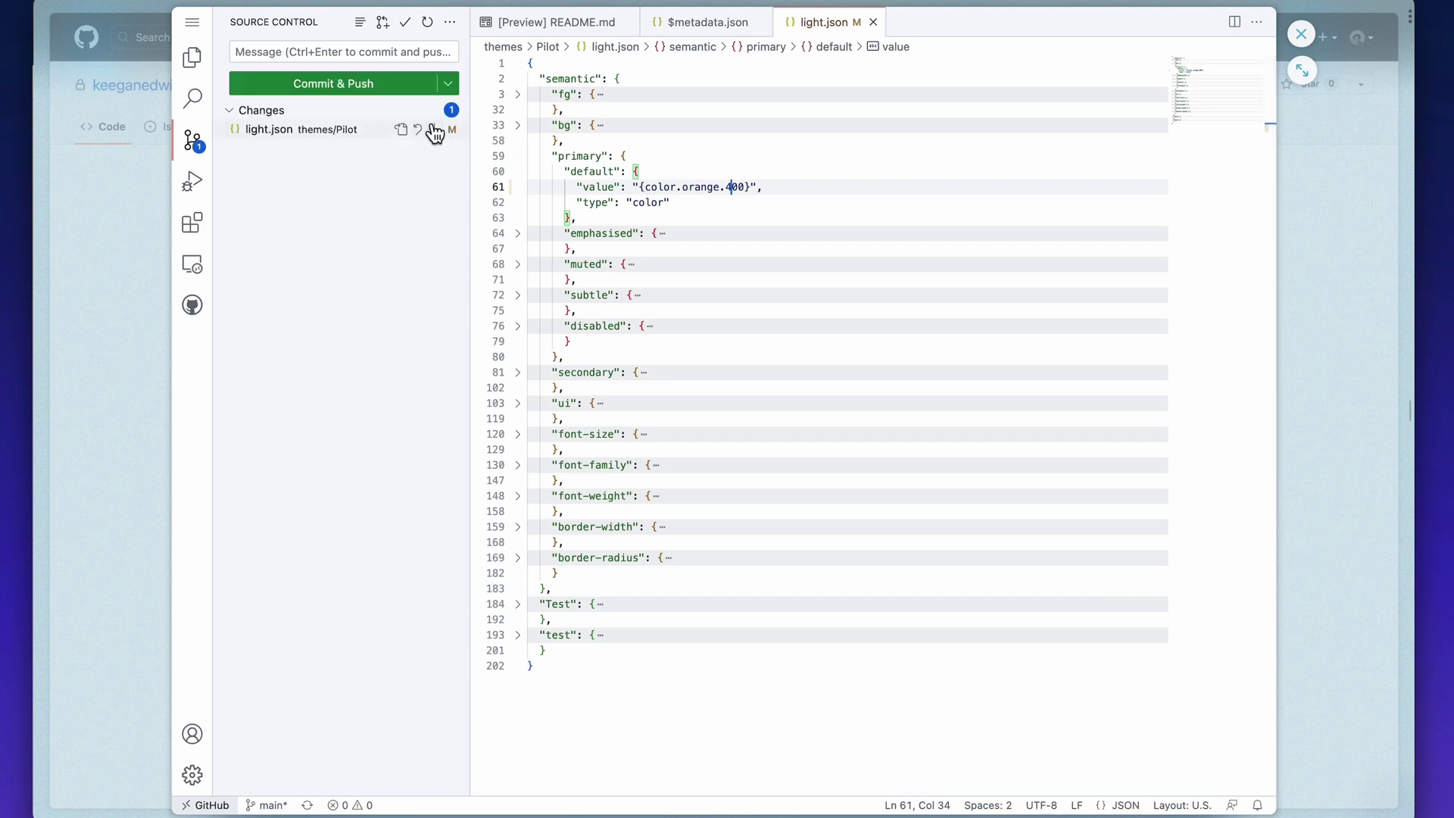
Step: Stage light.json and commit and push it with message 'change primary.default color'
left_click(432, 130)
left_click(399, 53)
type("change")
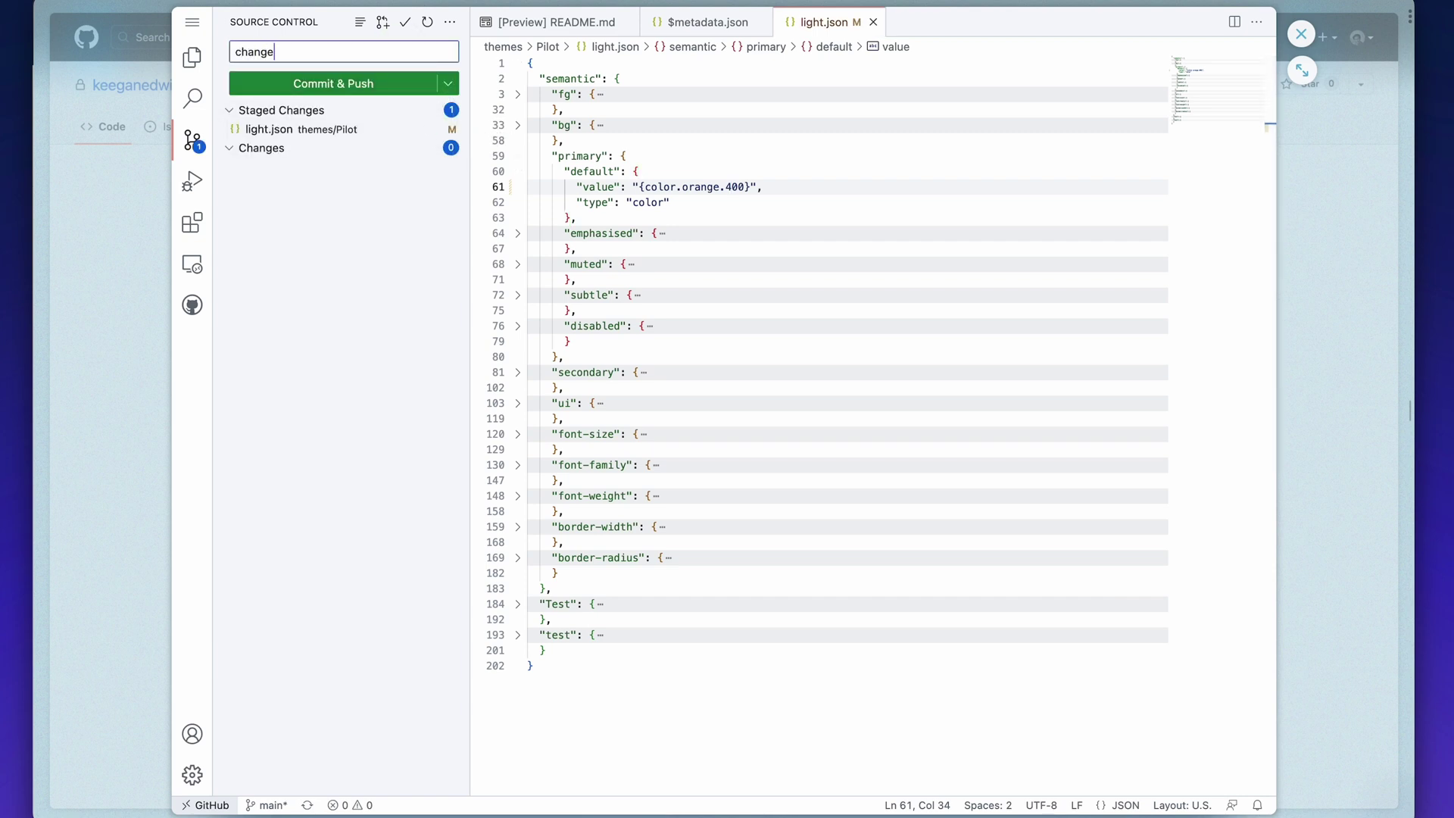
type(" primary.default color")
key("super+Return")
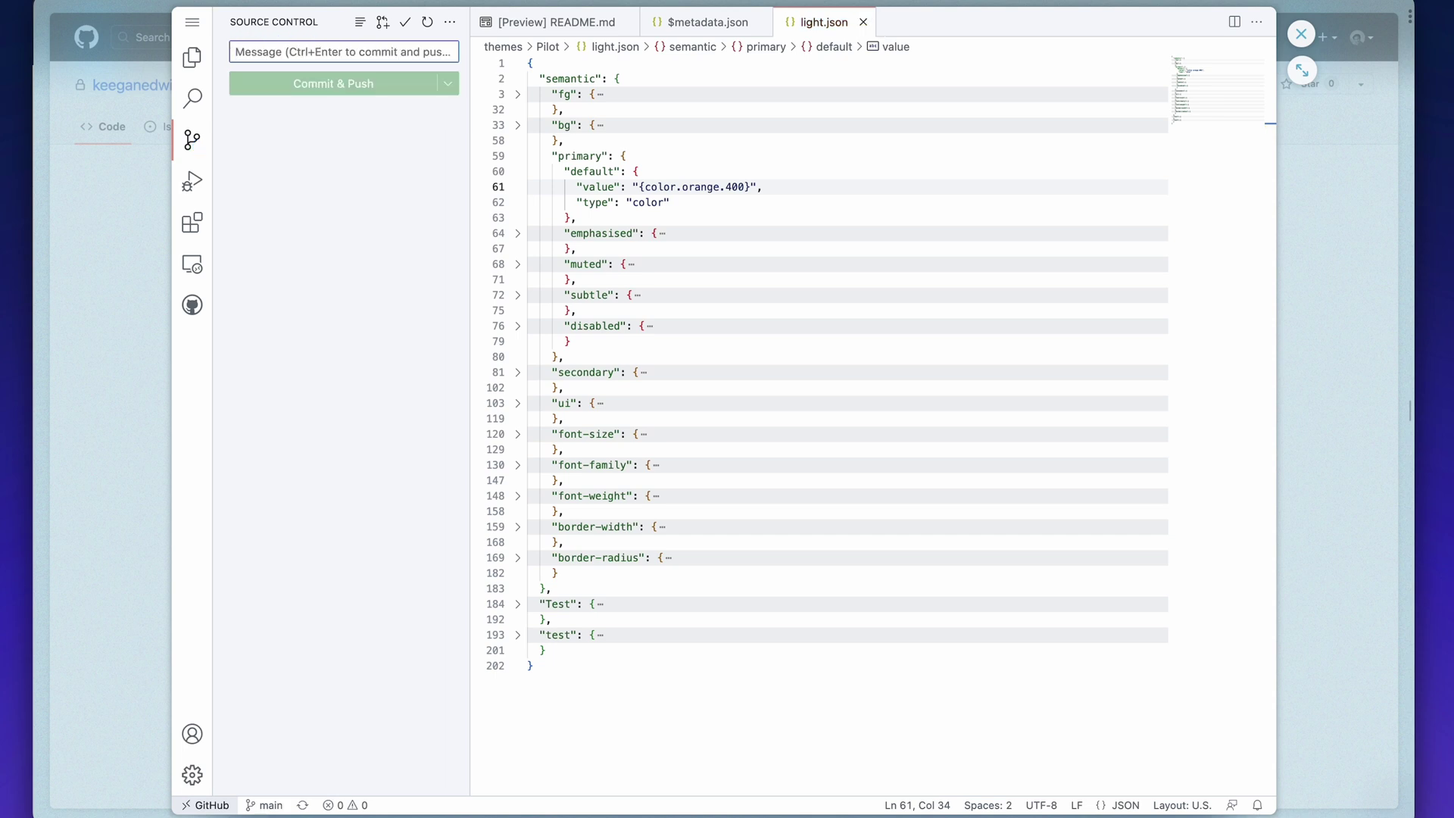
Step: Pull the orange.400 change from GitHub into Tokens Studio, apply it to the page, and select Light theme only
key("super+Tab")
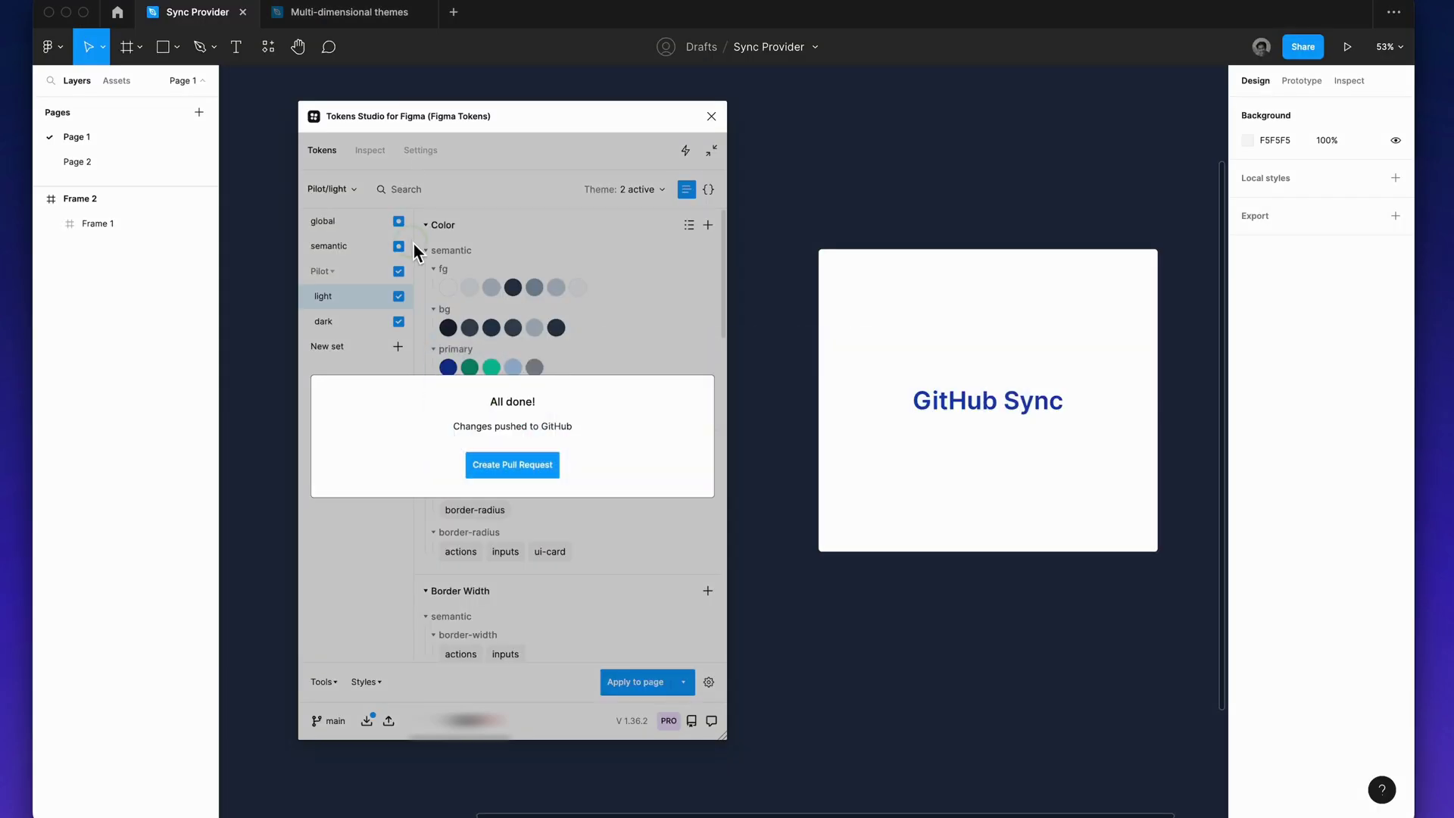
left_click(411, 242)
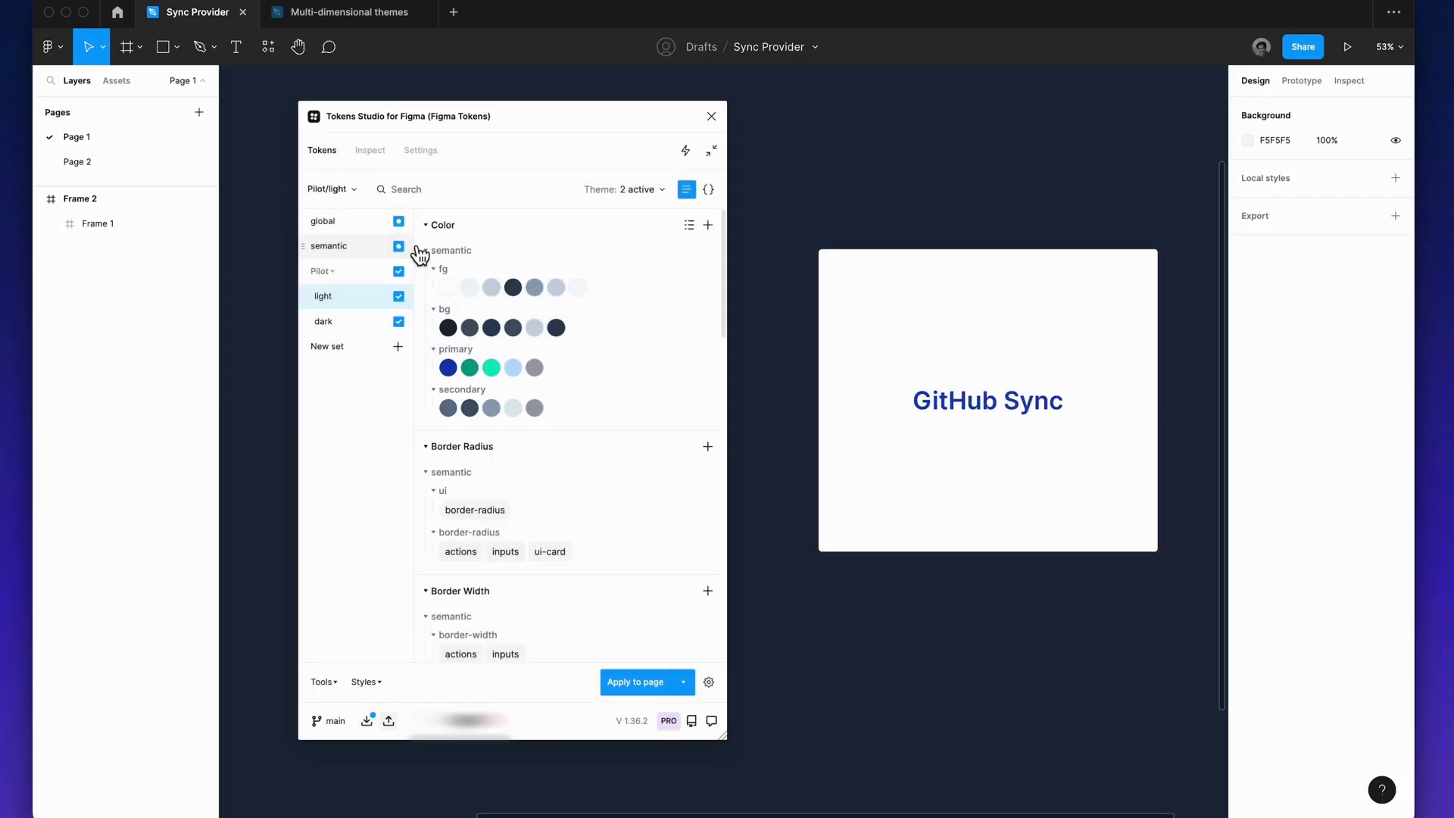
left_click(371, 722)
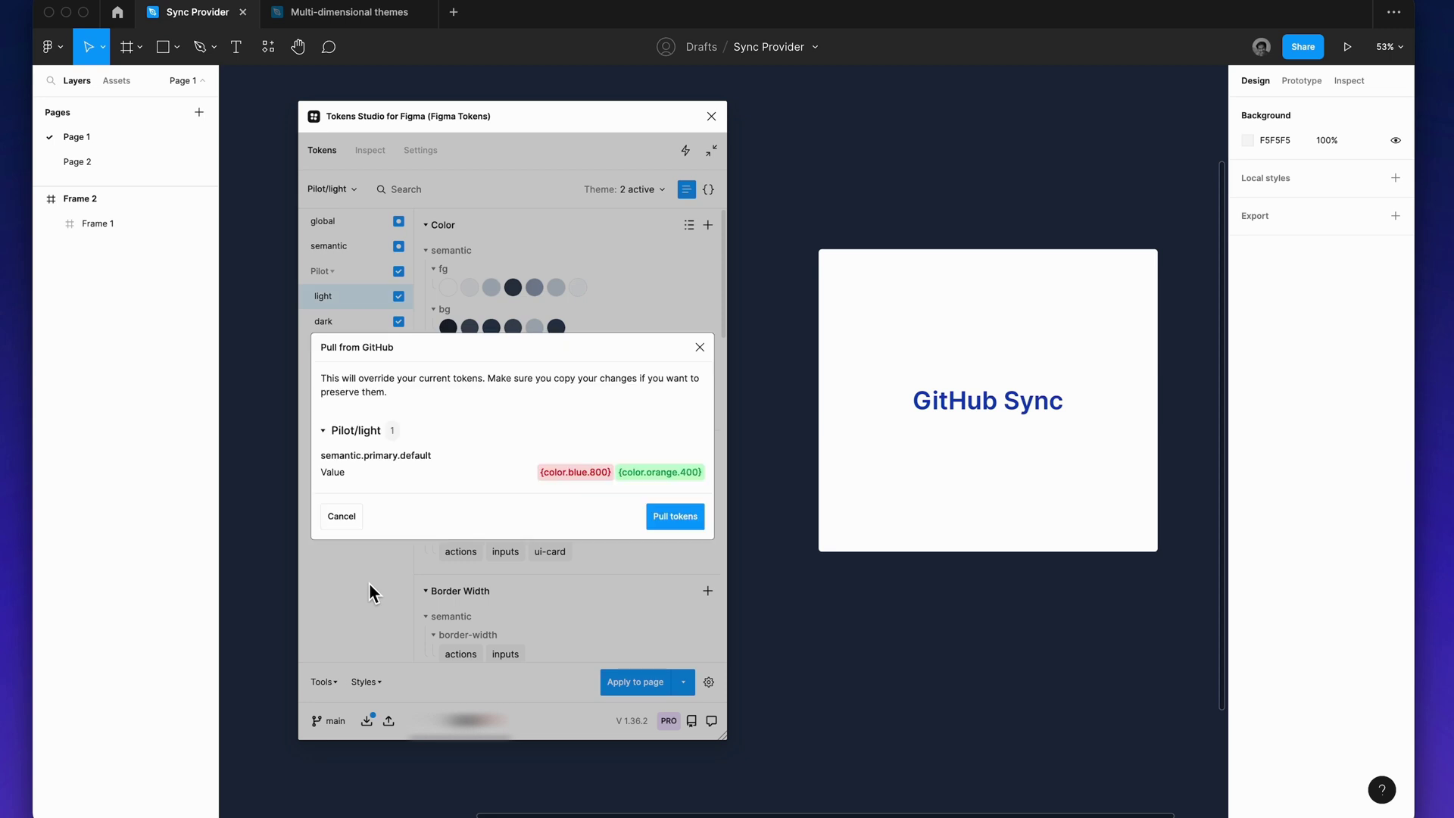
left_click(676, 518)
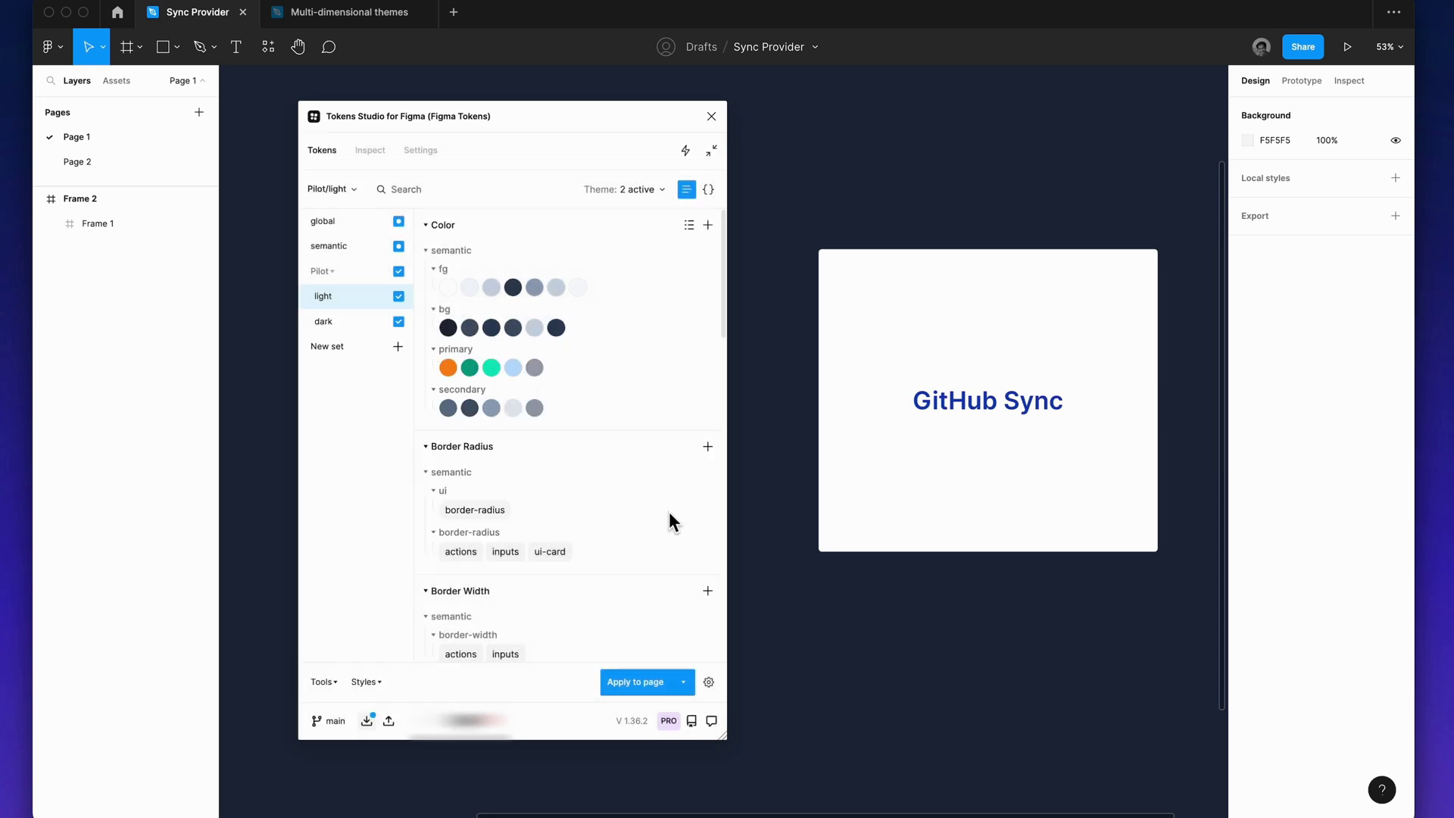
left_click(656, 682)
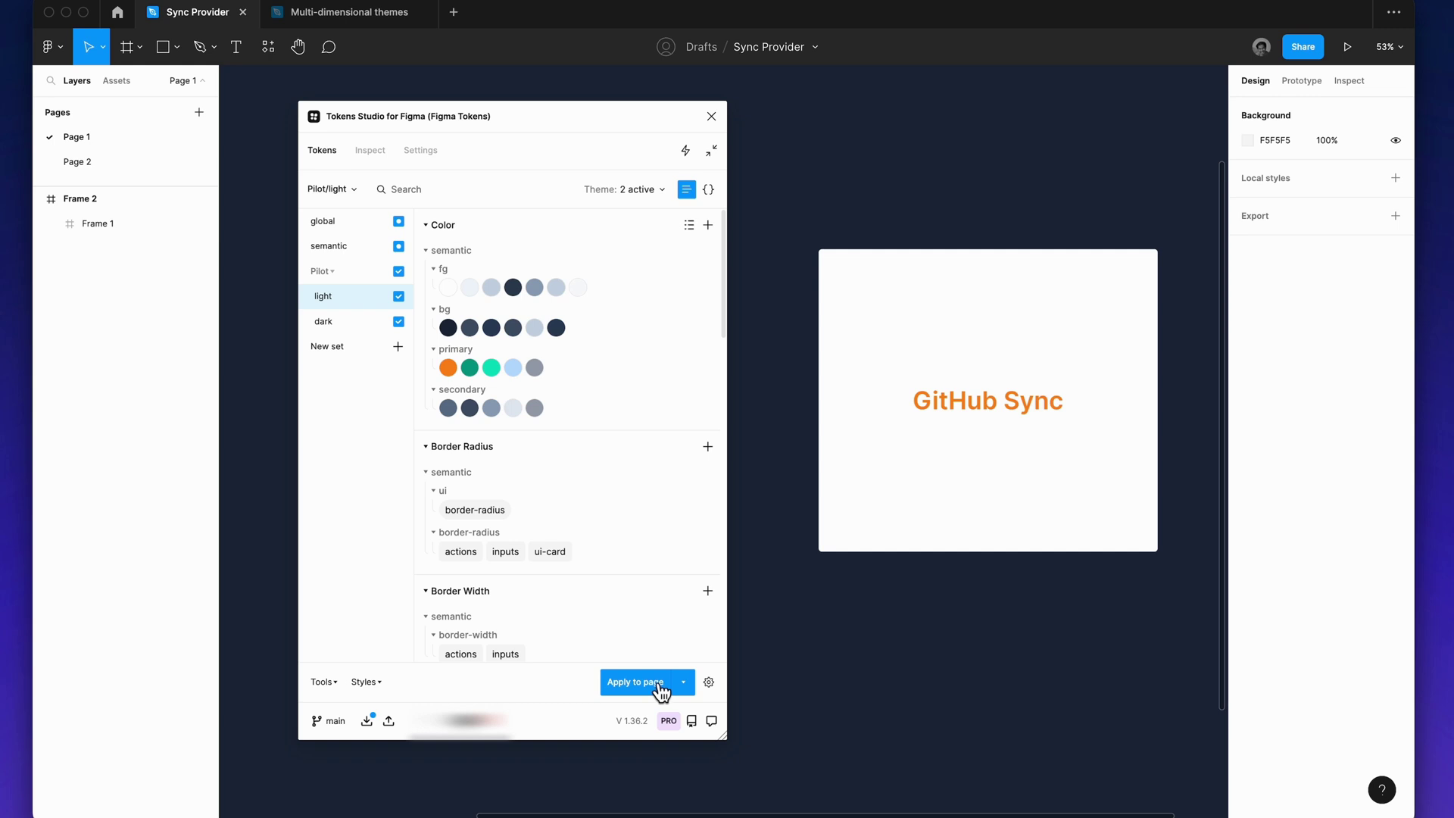
left_click(633, 199)
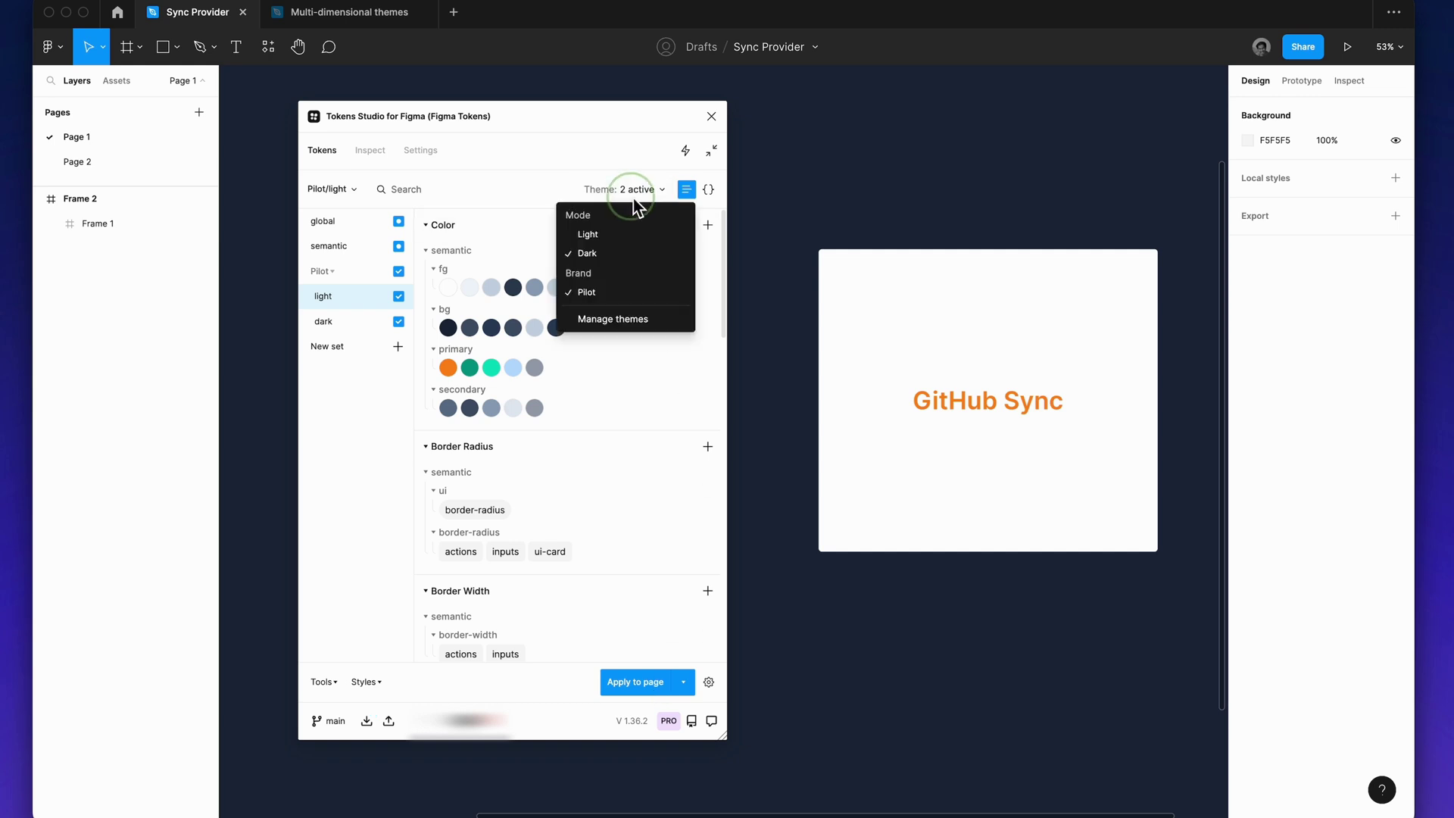
left_click(639, 236)
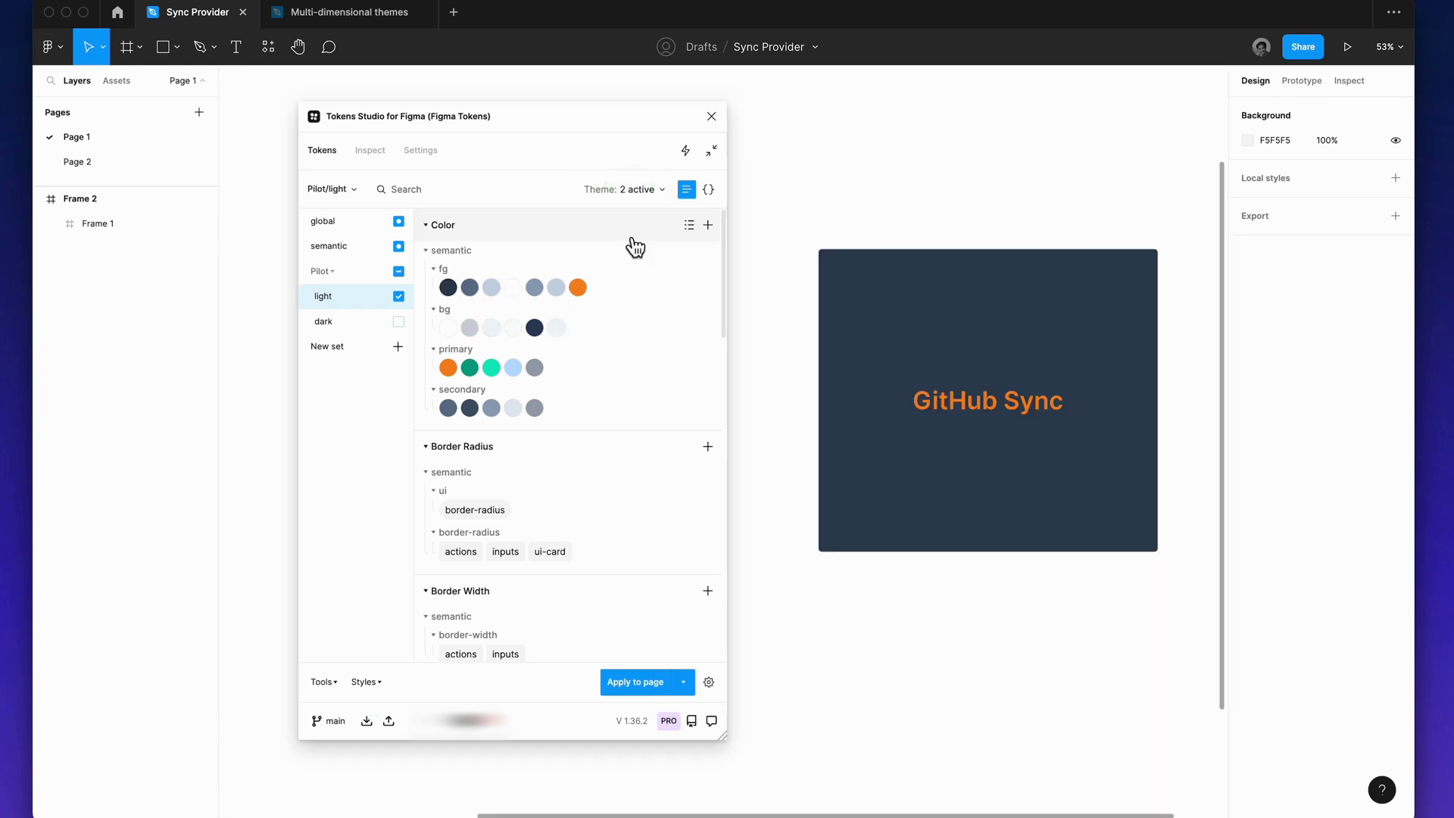
Step: Begin a new fine-grained token named 'Github Sync' with access to all repositories
key("super+Tab")
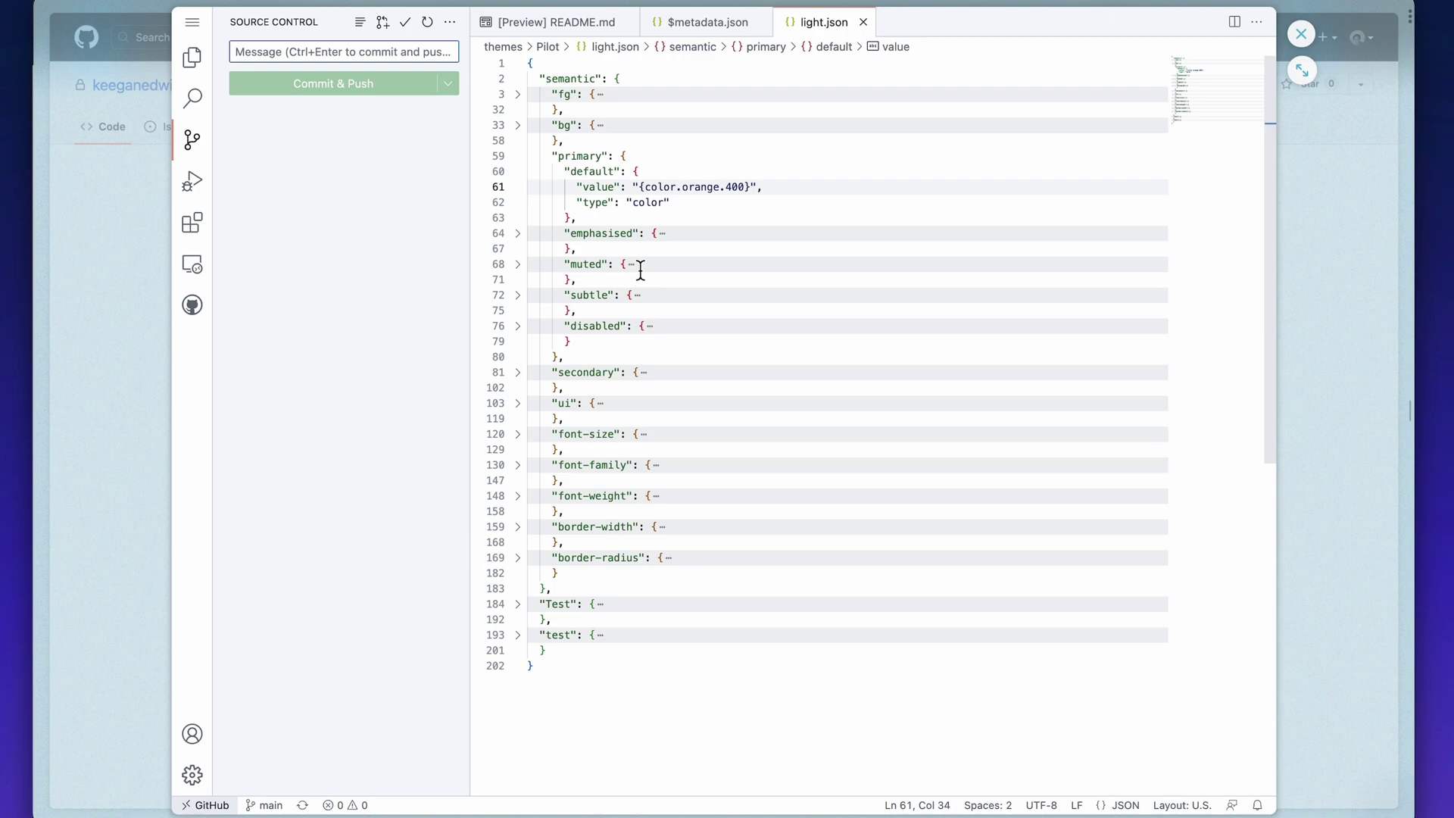
key("alt+Tab")
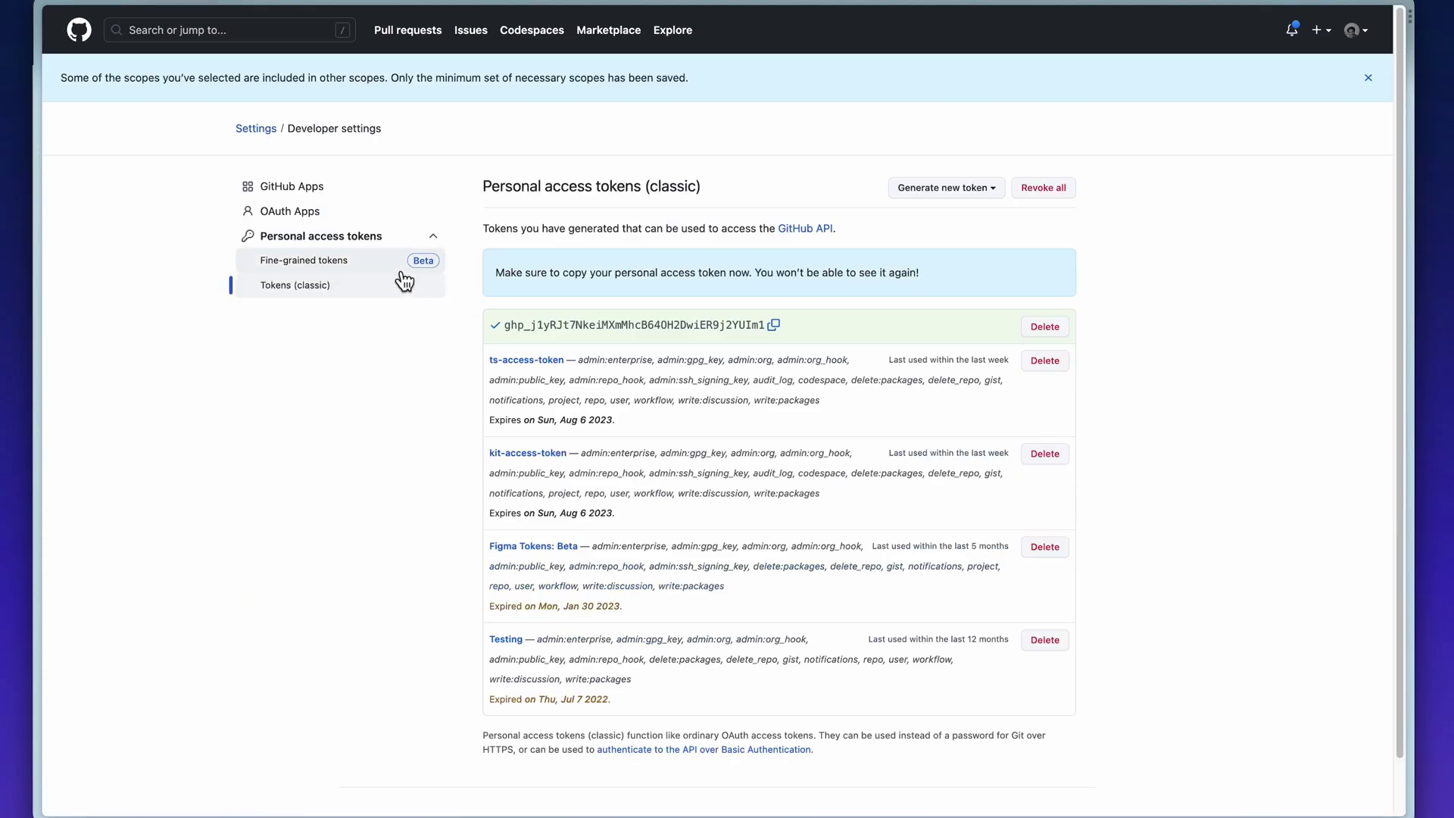
left_click(396, 267)
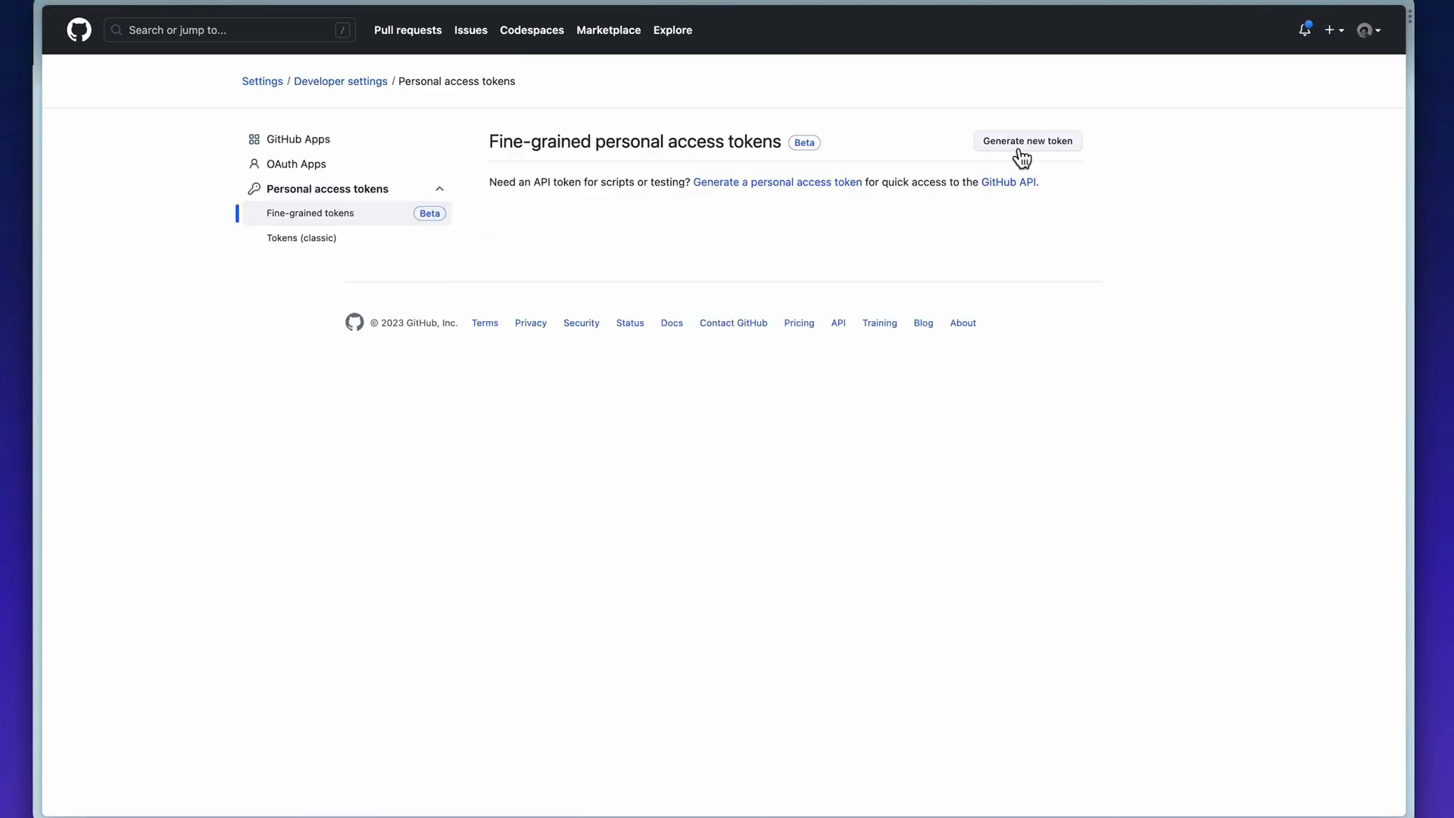
left_click(1016, 147)
left_click(795, 234)
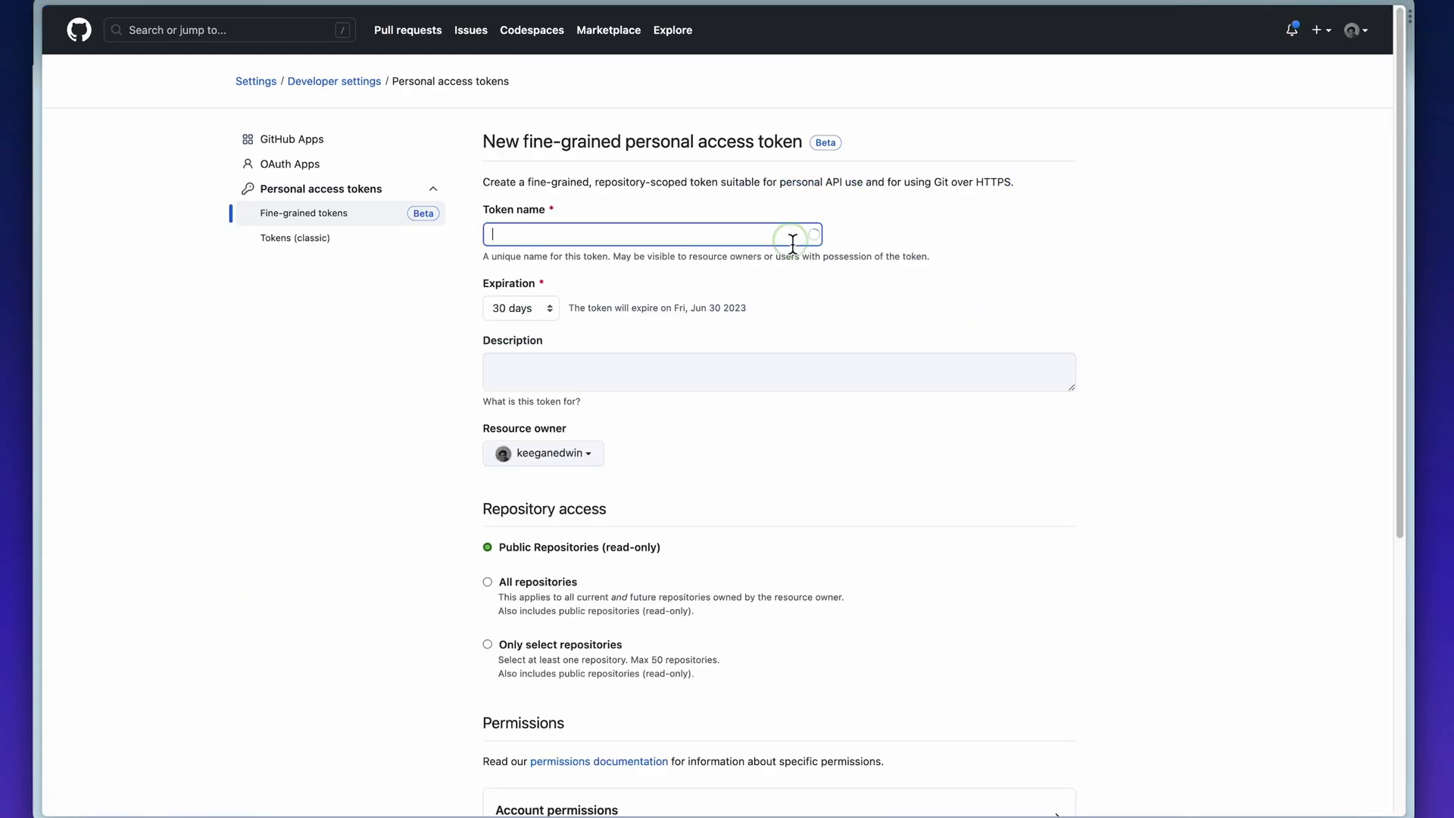
type("Github Sync")
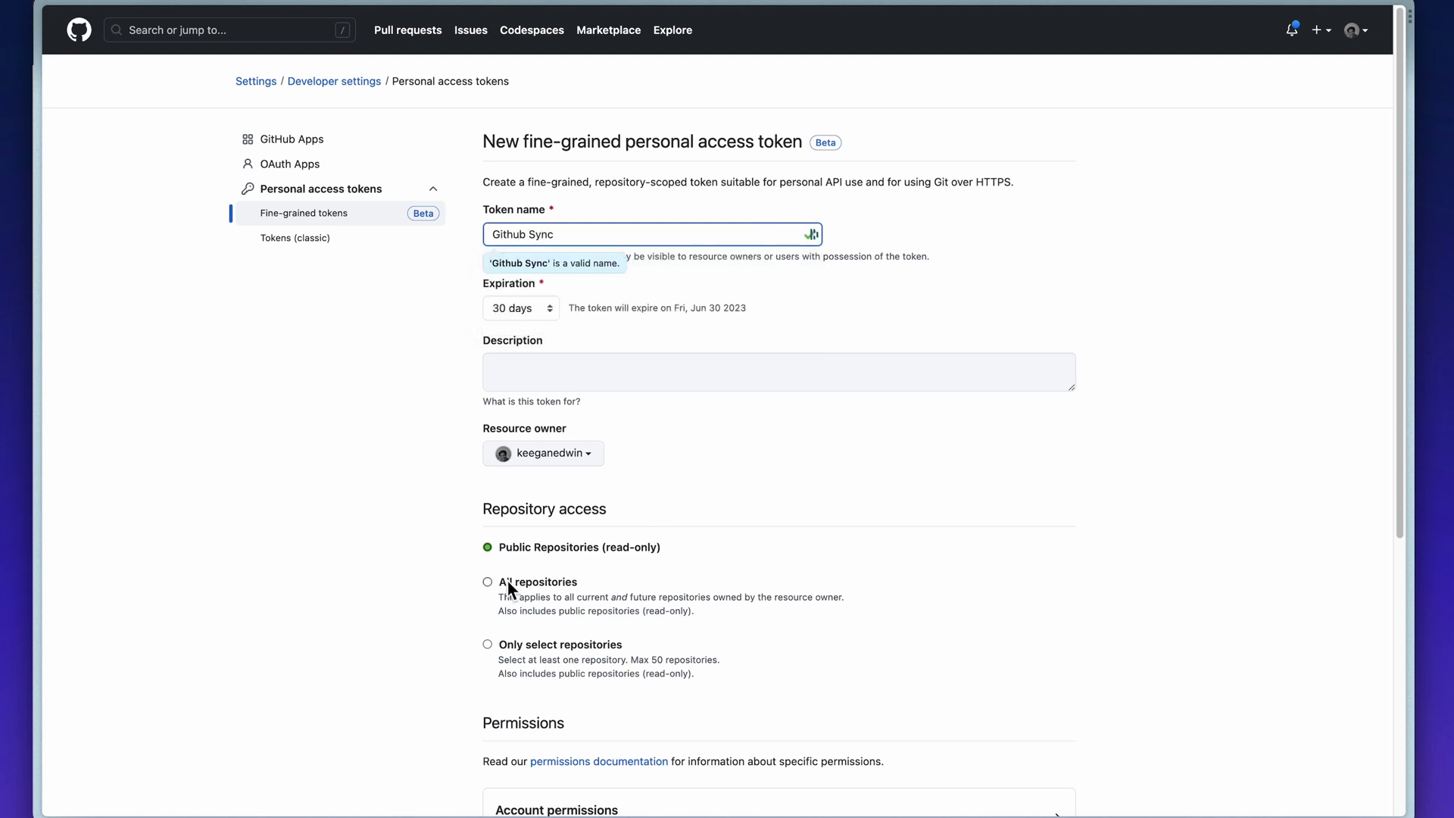
left_click(487, 582)
Step: Expand Repository permissions and scroll through the list, all still at No access
scroll(697, 583, "down", 3)
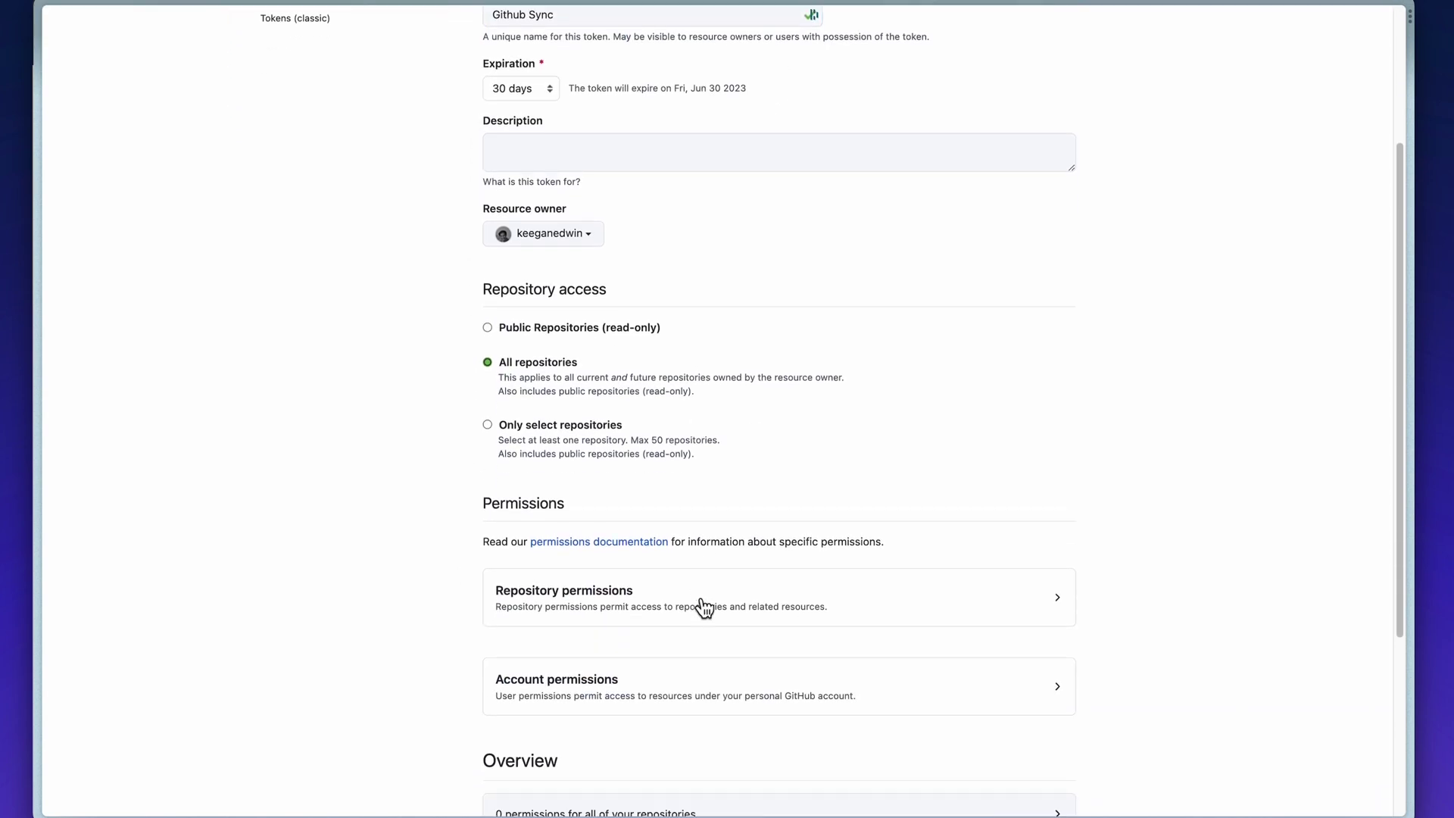
left_click(703, 606)
scroll(703, 606, "down", 6)
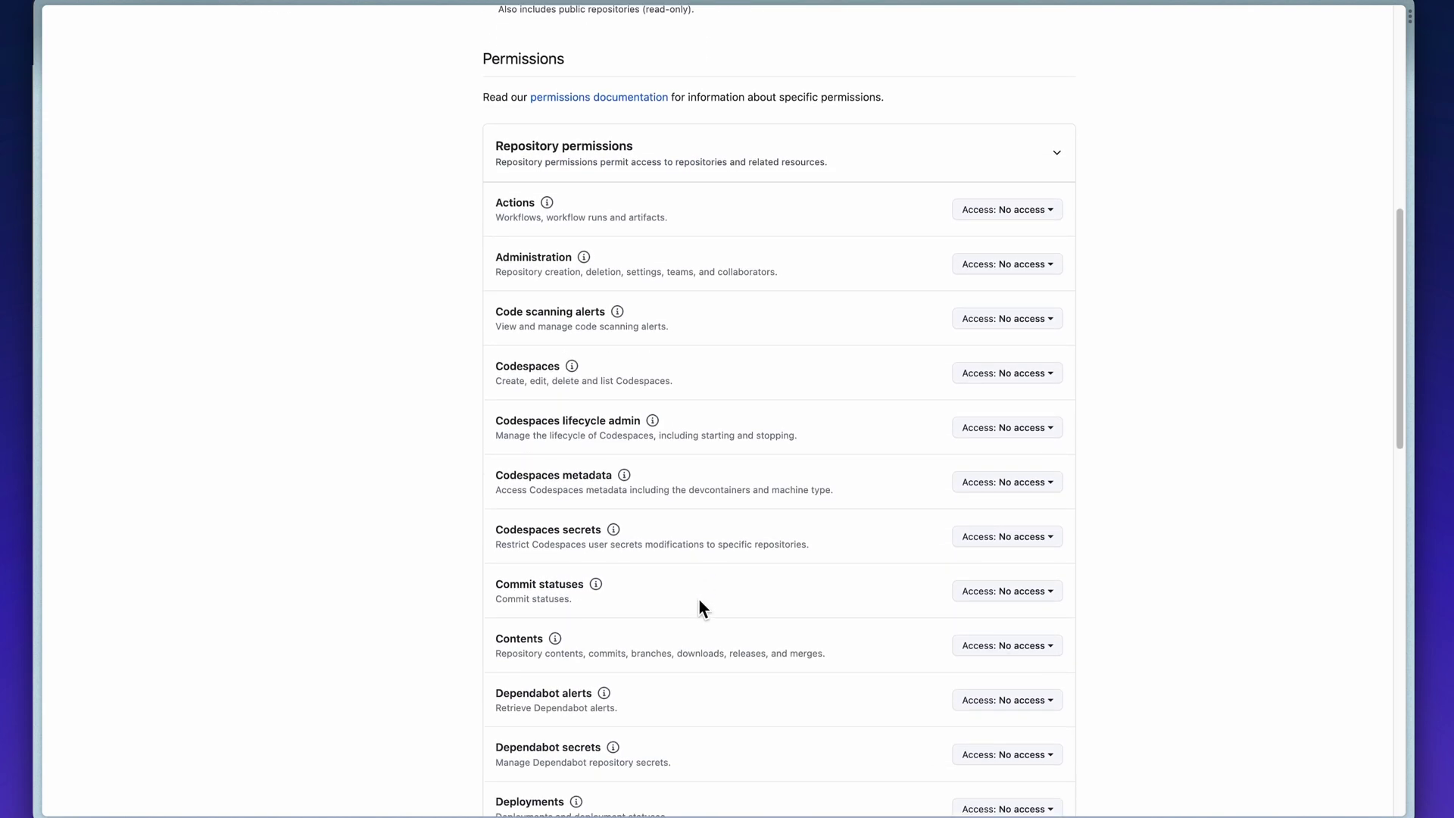